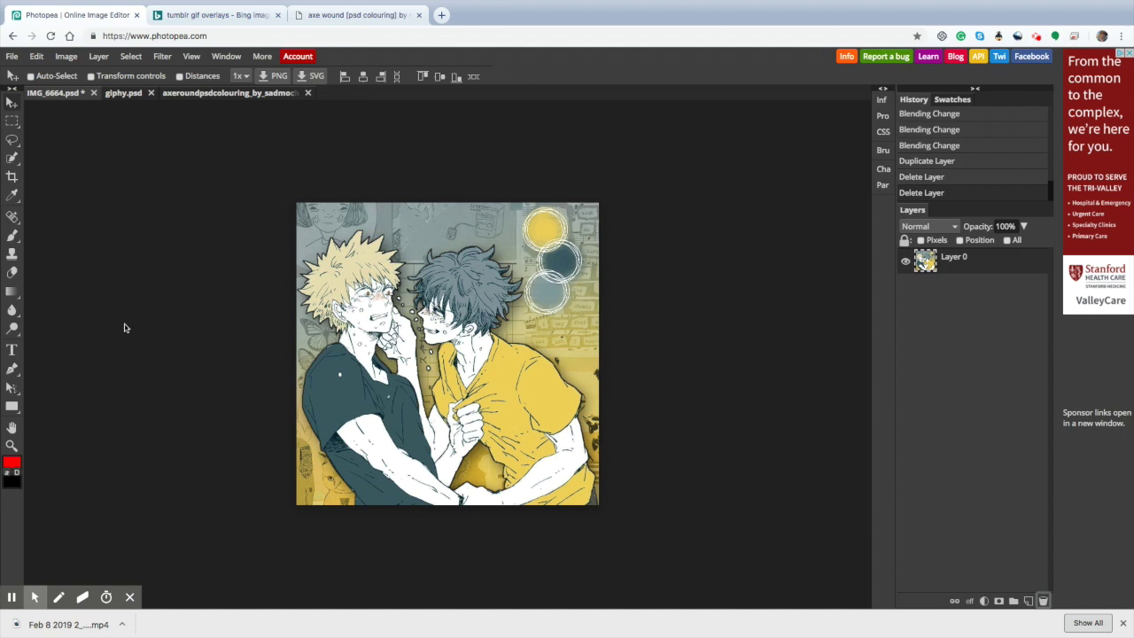
Step: Dismiss the stray blur-tools flyout and switch to the Bing result for the black-and-white shooting-star GIF
key("r")
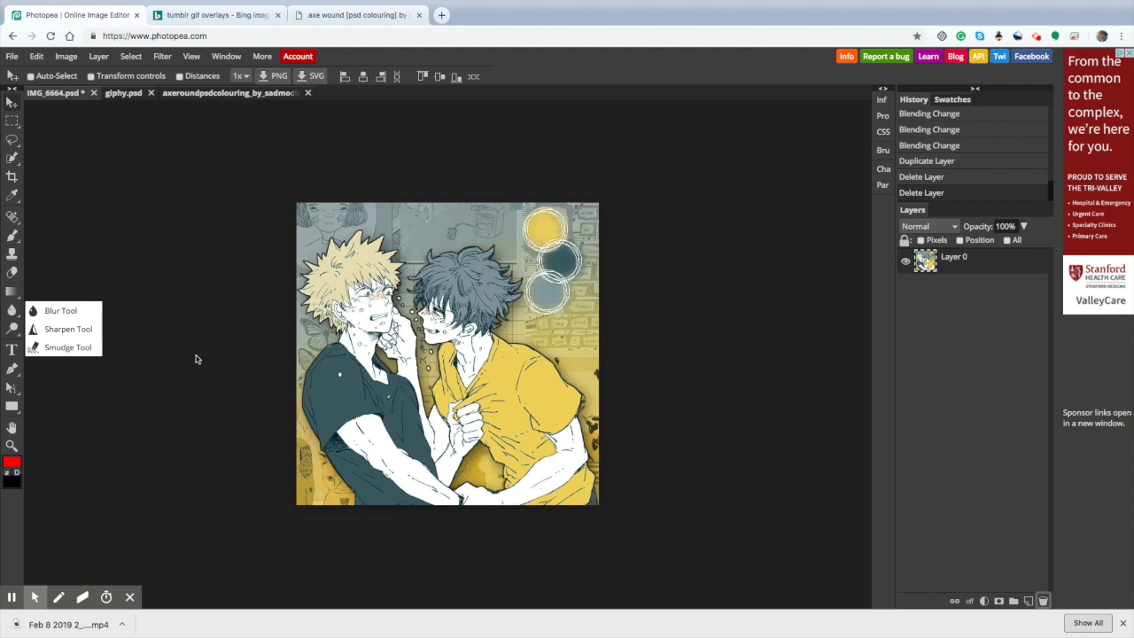
left_click(244, 405)
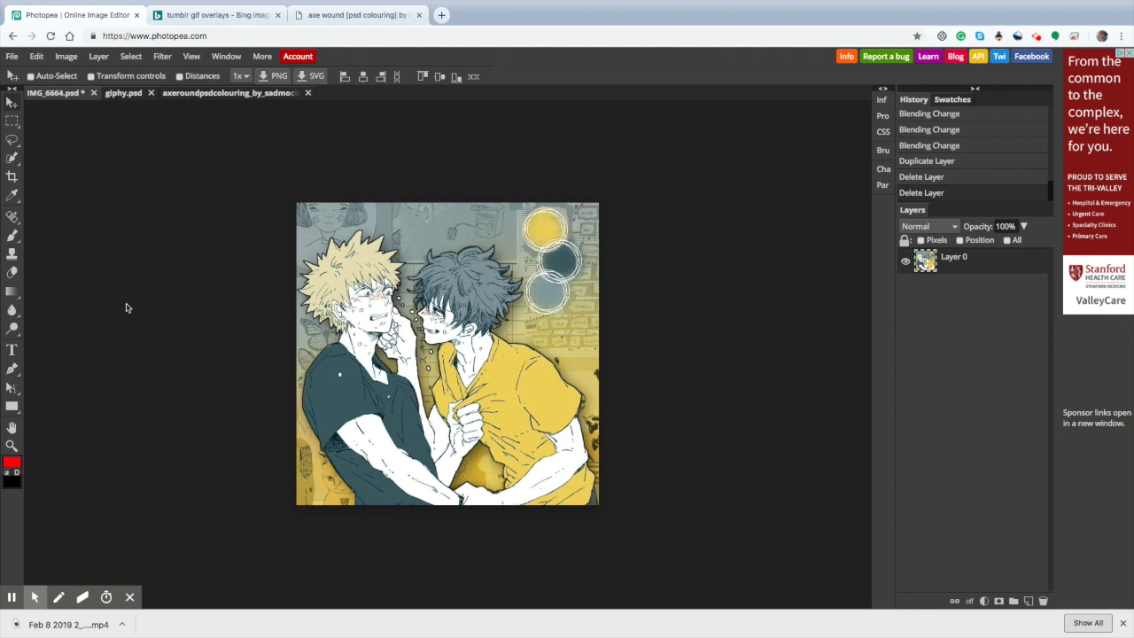
left_click(213, 14)
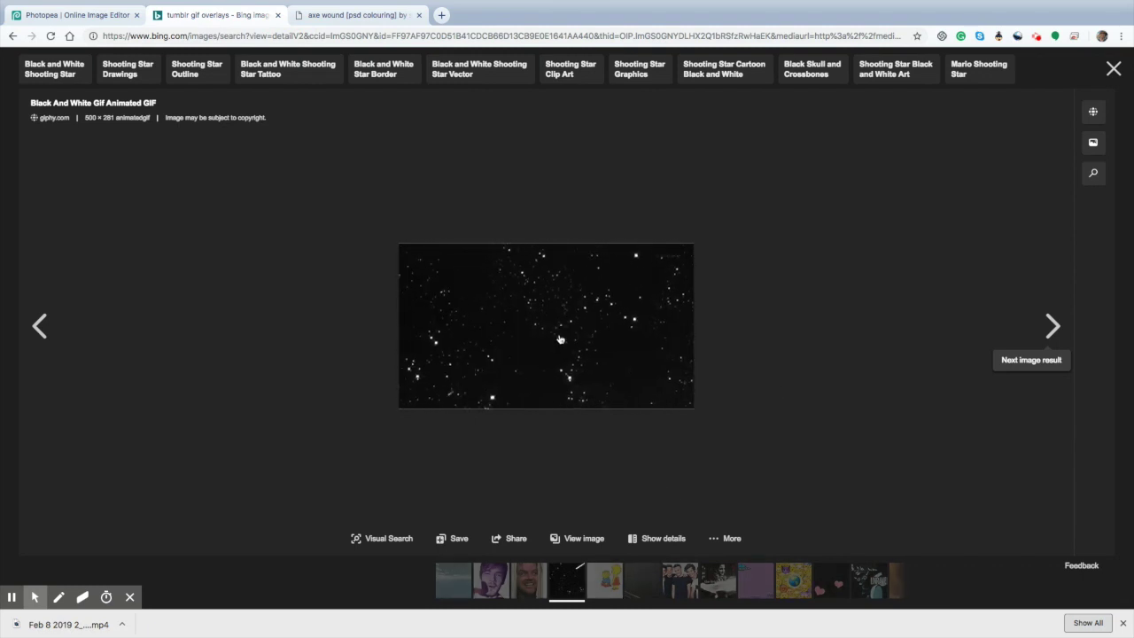
Step: Go back to the Photopea tab showing IMG_6664.psd with only Layer 0
left_click(55, 17)
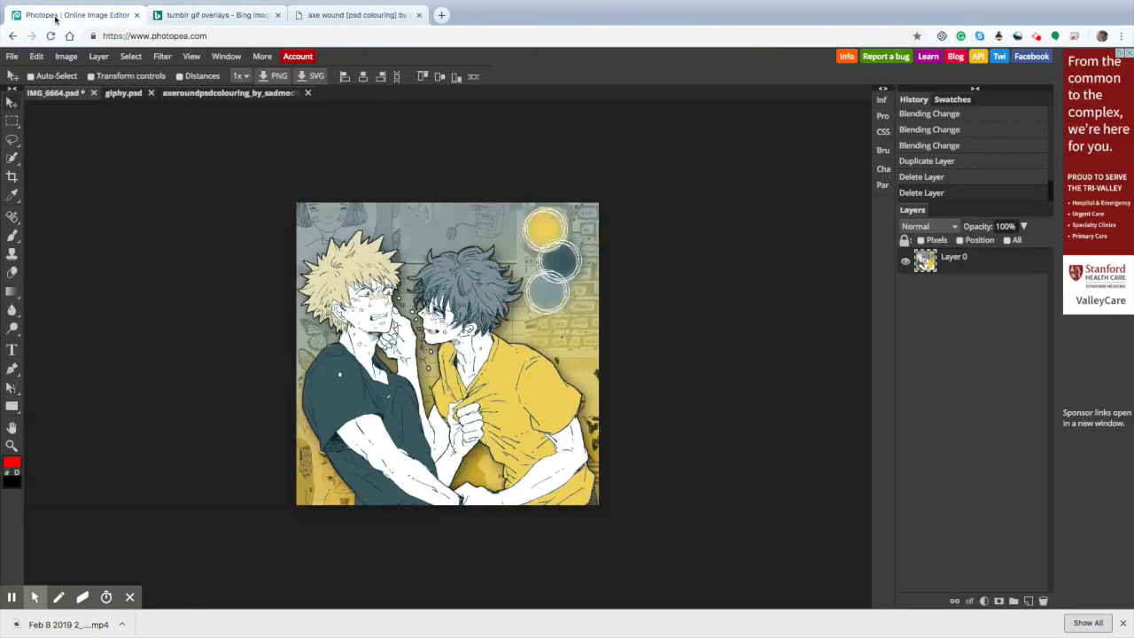
Step: Switch to the giphy.psd starfield document, cancelling the File > Open dialog without opening anything
left_click(133, 93)
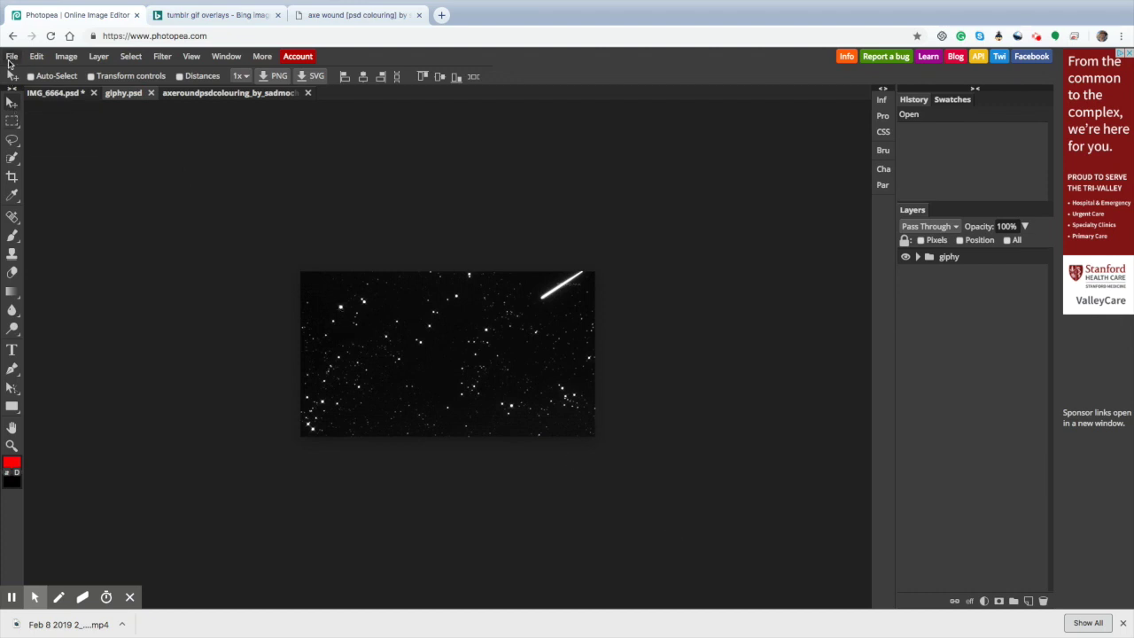
left_click(10, 59)
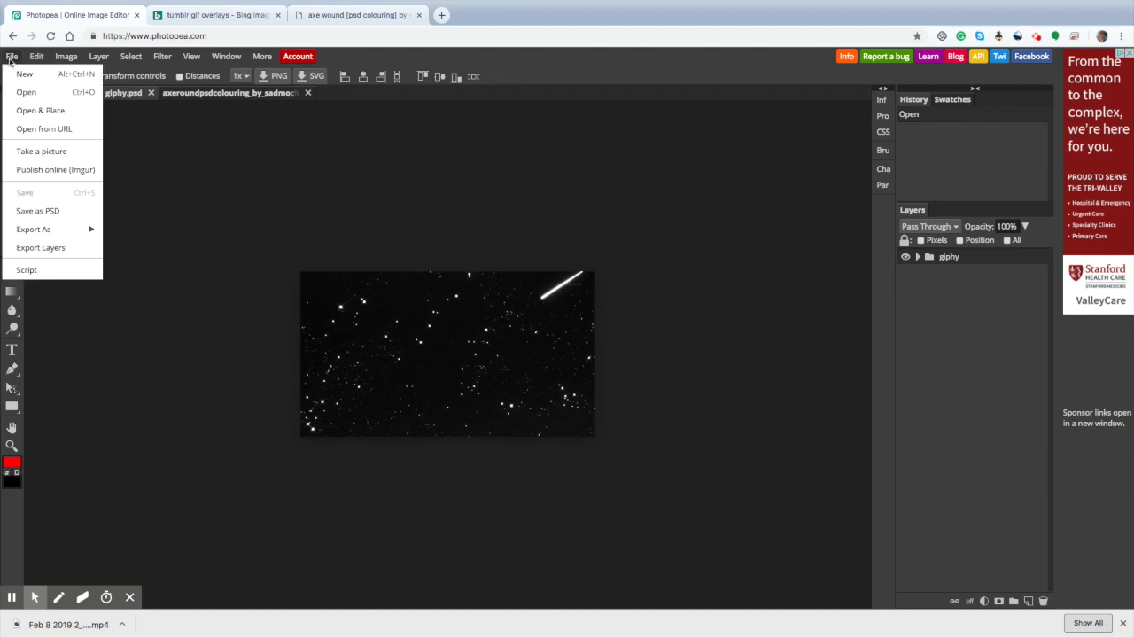
left_click(26, 91)
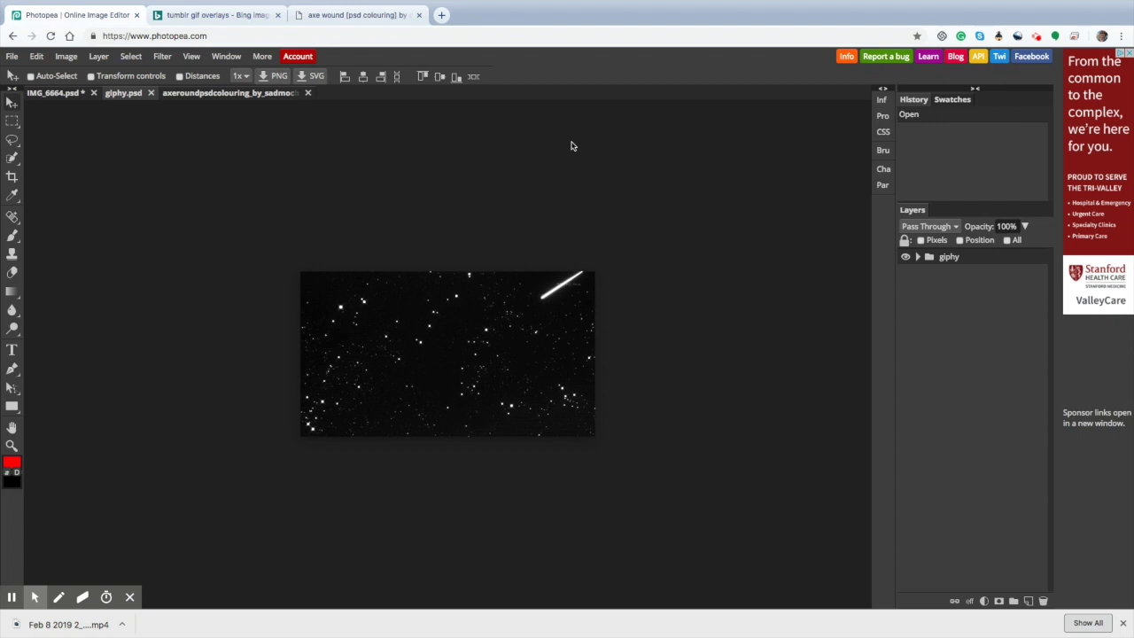
key("super+o")
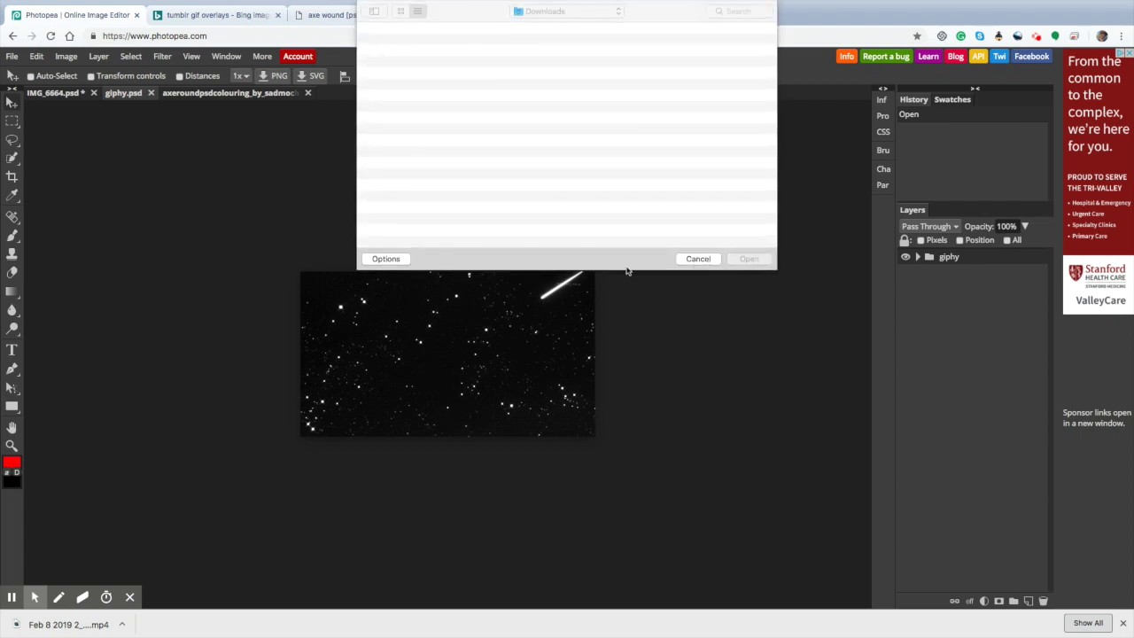
left_click(691, 258)
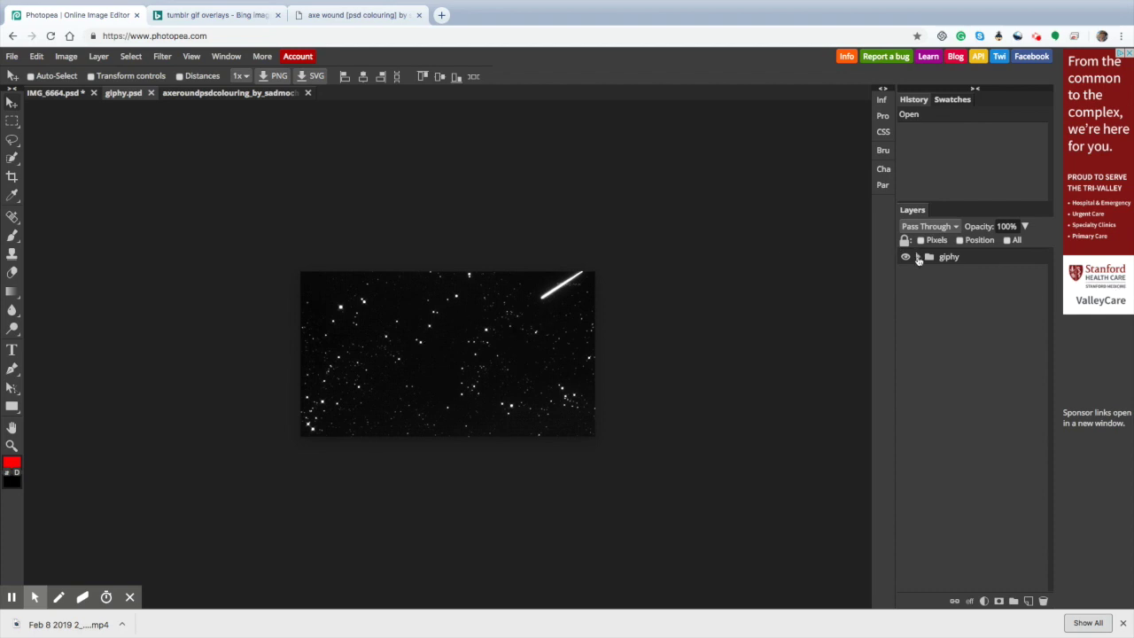
Step: Duplicate the giphy starfield group into IMG_6664.psd and view it there above Layer 0
left_click(918, 258)
left_click(918, 257)
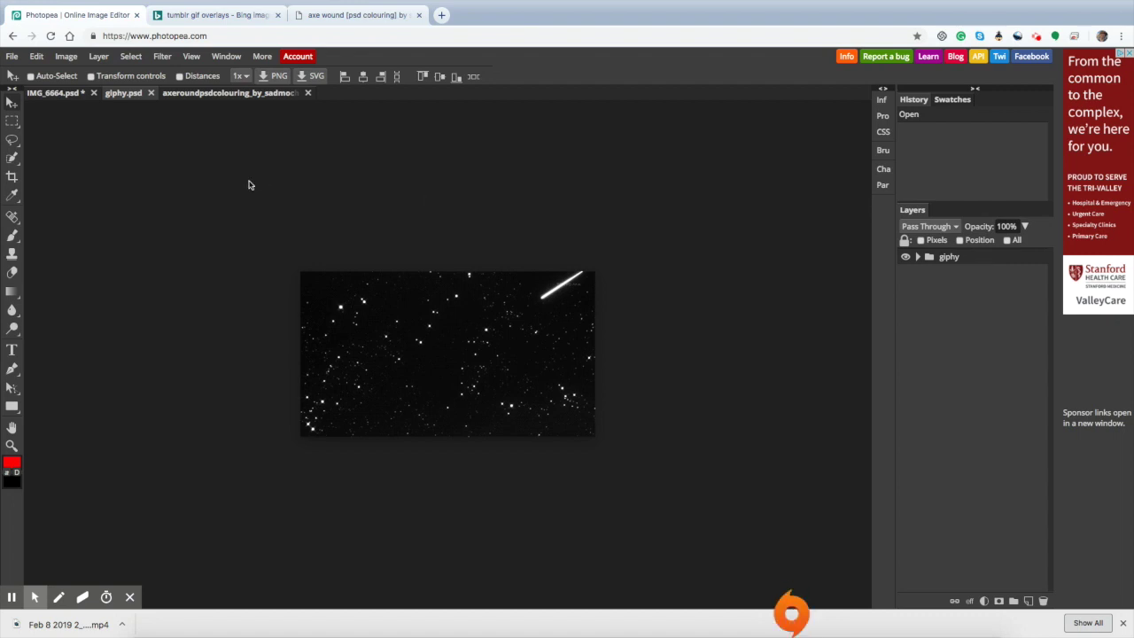
left_click(98, 57)
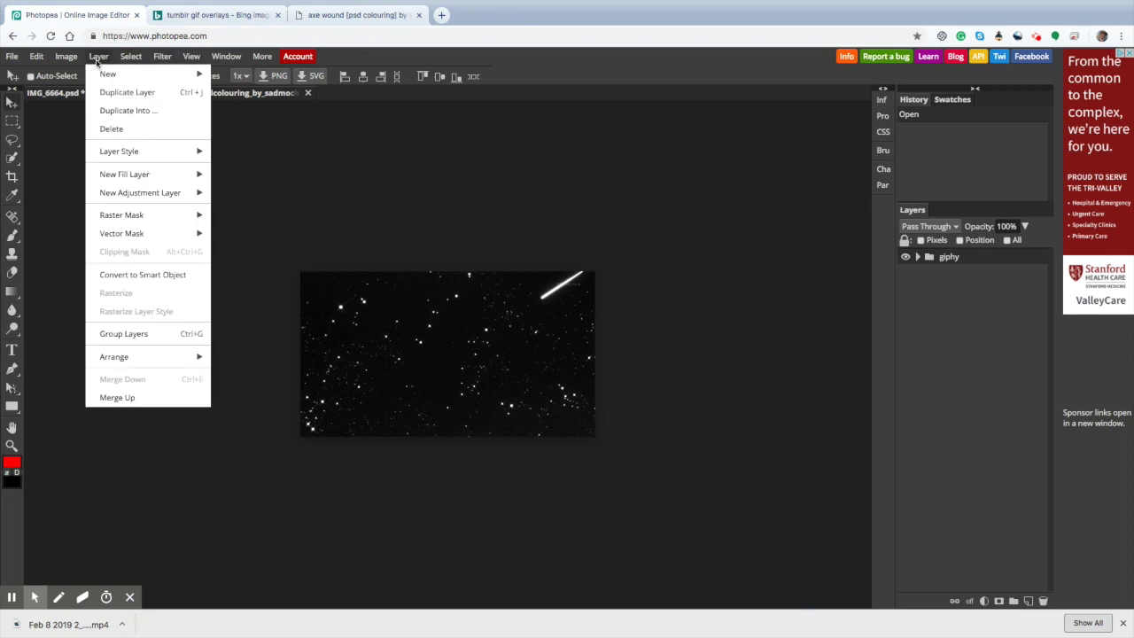
left_click(135, 110)
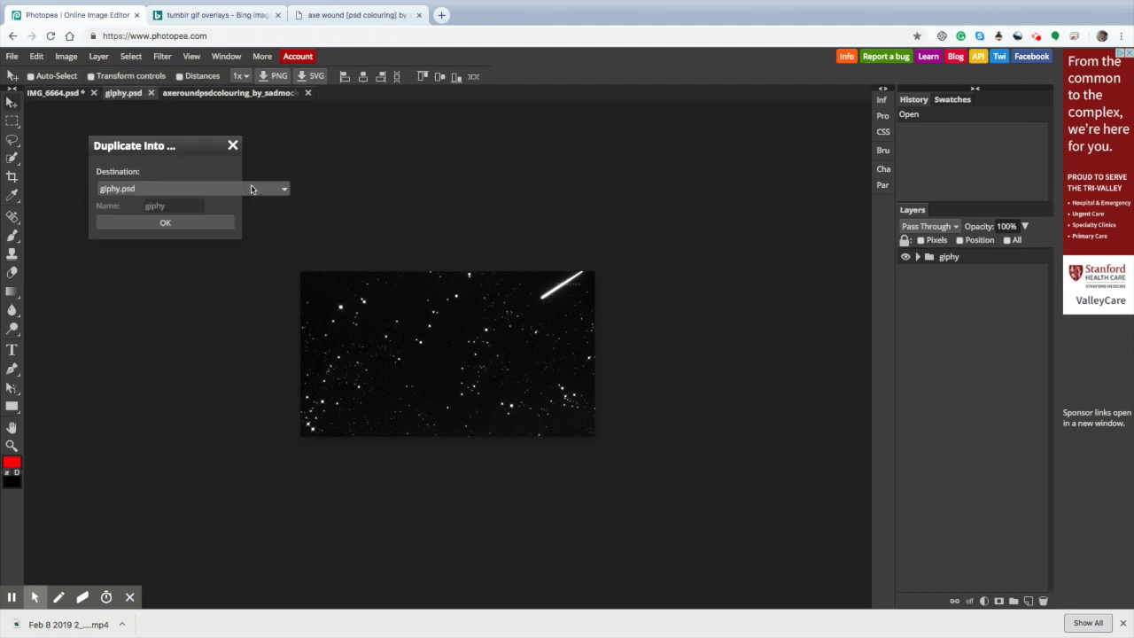
left_click(252, 189)
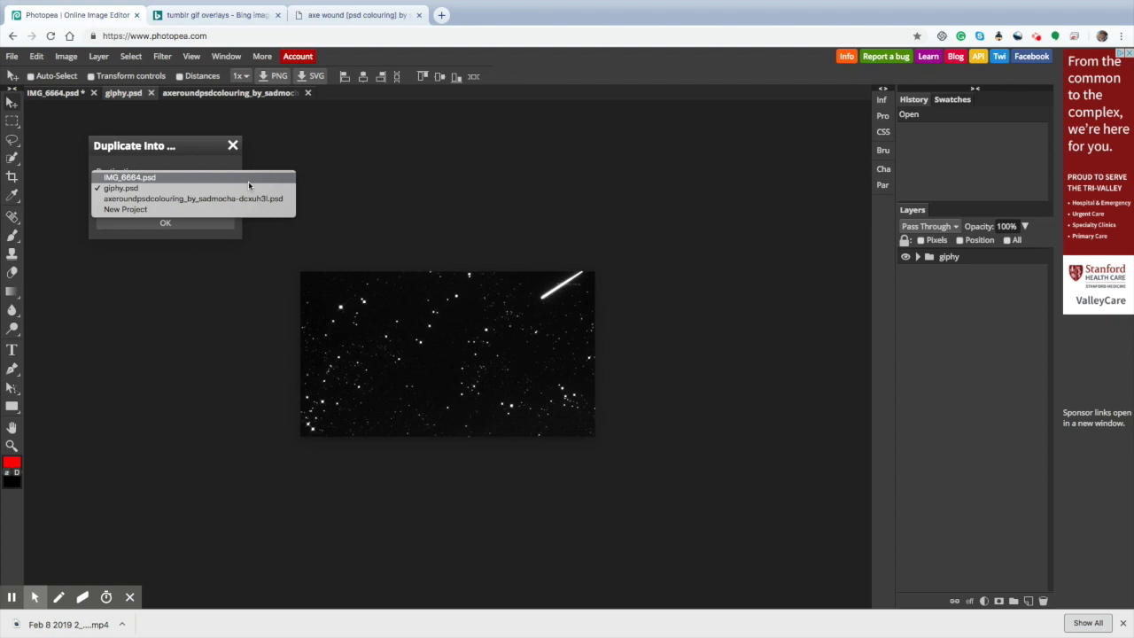
left_click(248, 181)
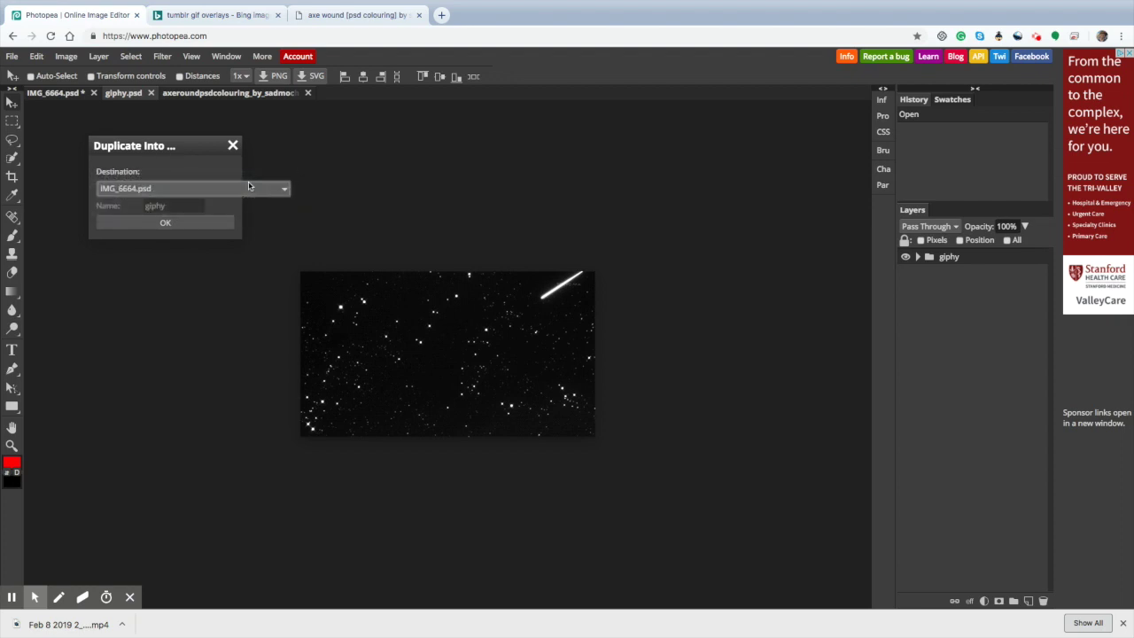
left_click(223, 224)
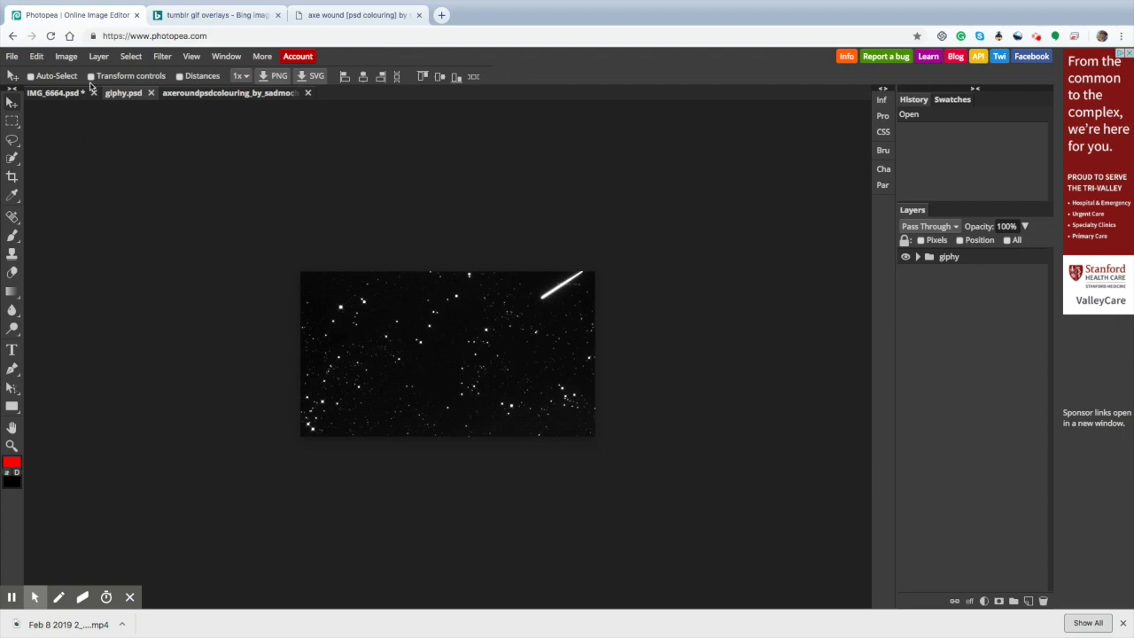
left_click(69, 94)
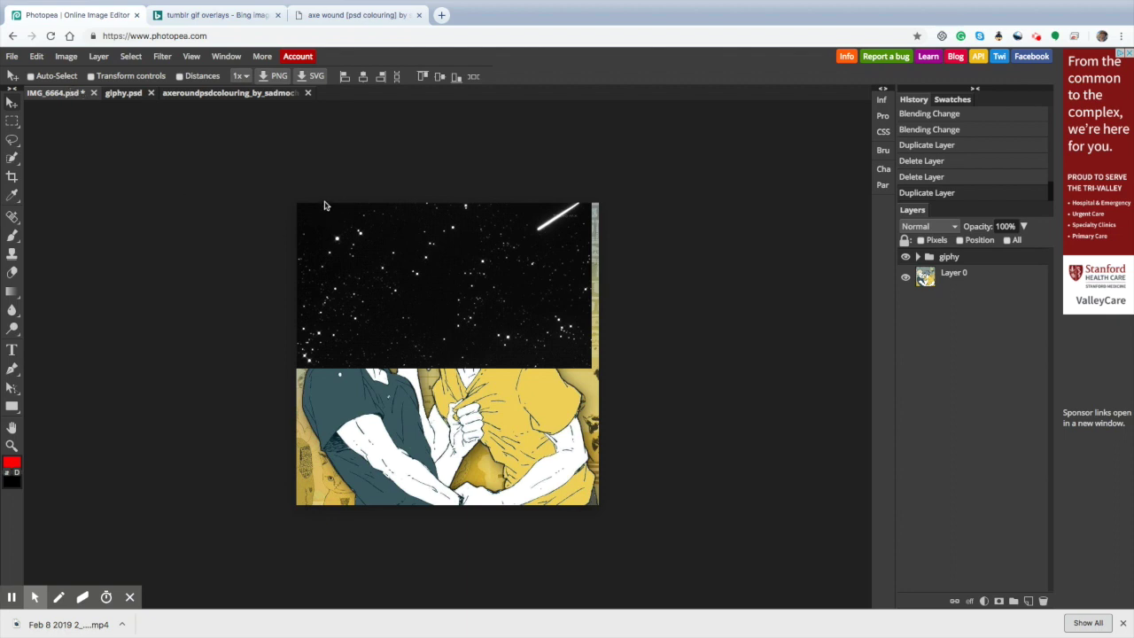
Step: Free-transform the giphy starfield to 106% width and 184% height so it covers the whole illustration
left_click(13, 56)
mouse_move(36, 57)
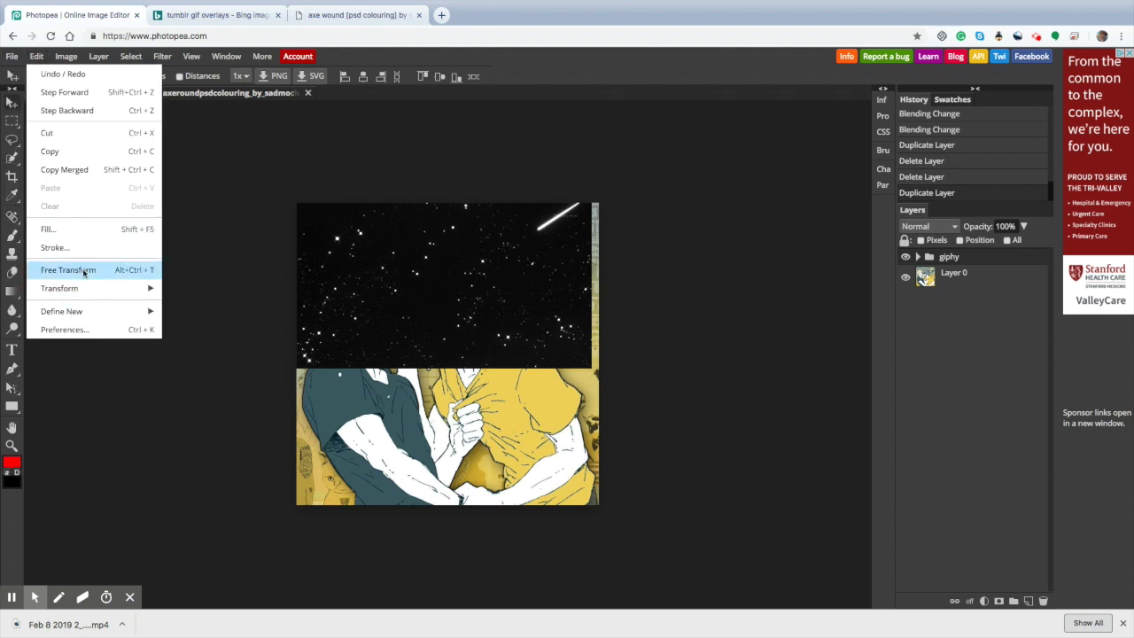
left_click(261, 182)
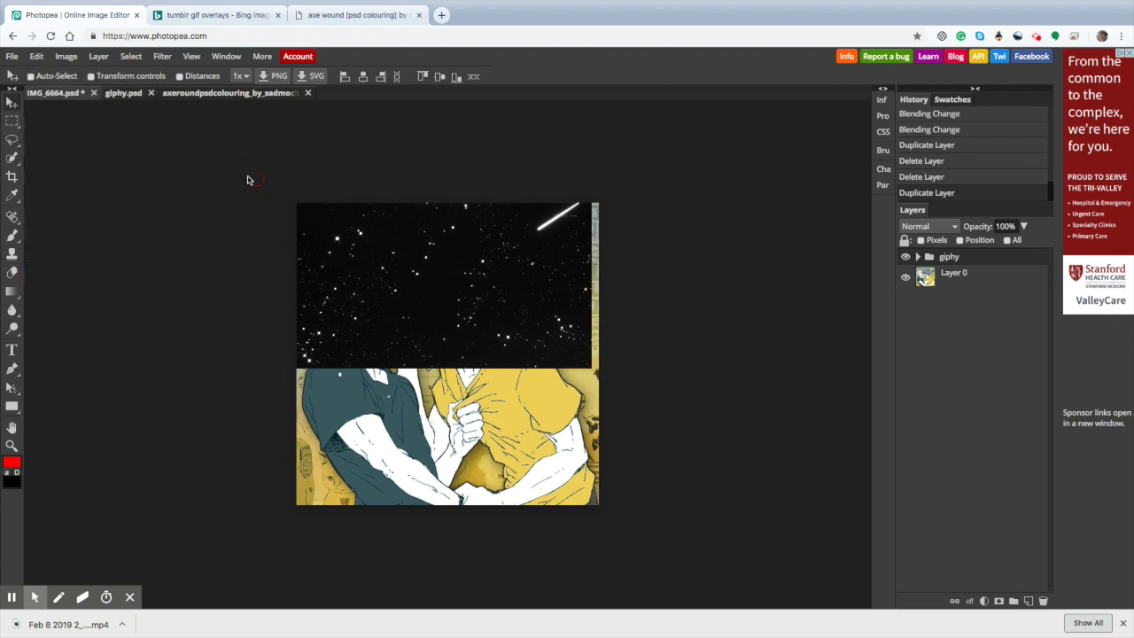
left_click(92, 76)
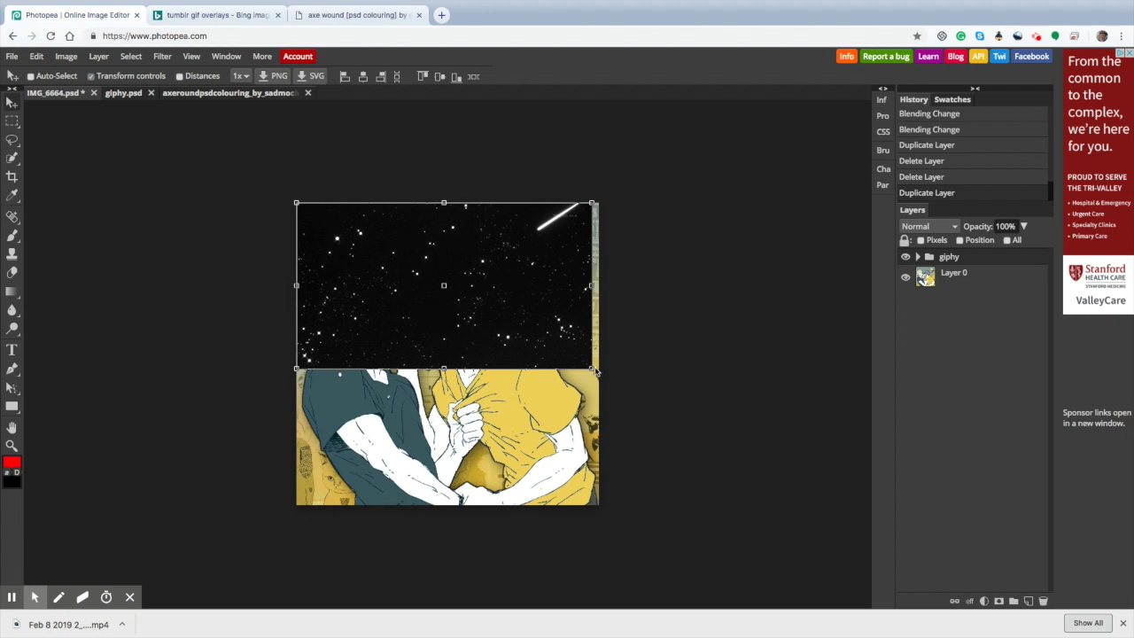
left_click_drag(592, 381, 609, 508)
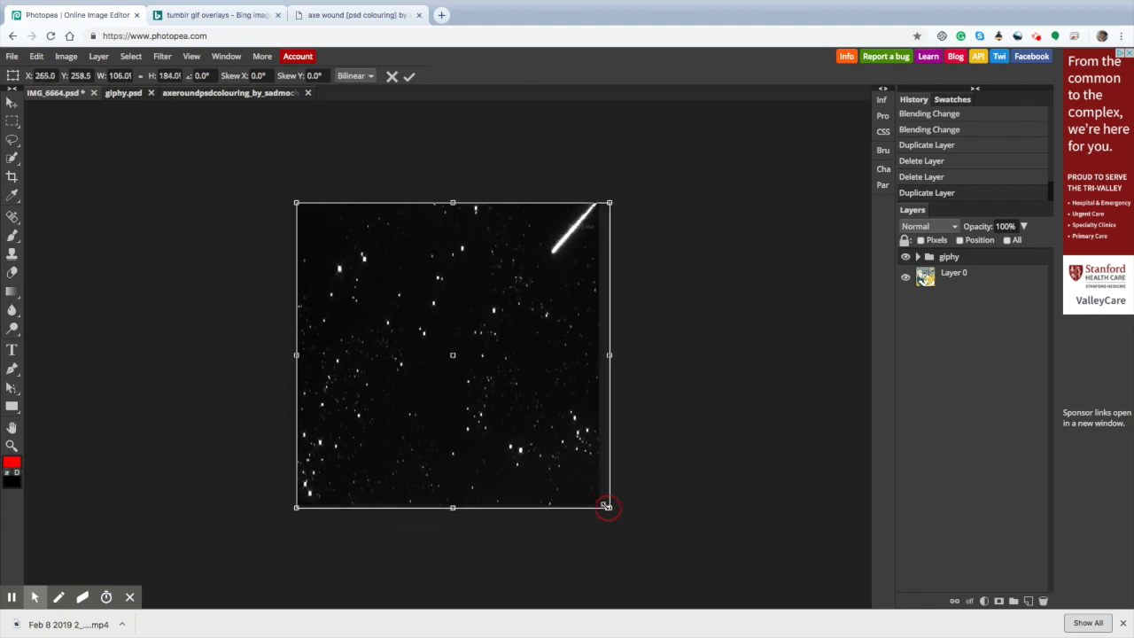
left_click(410, 78)
left_click(410, 84)
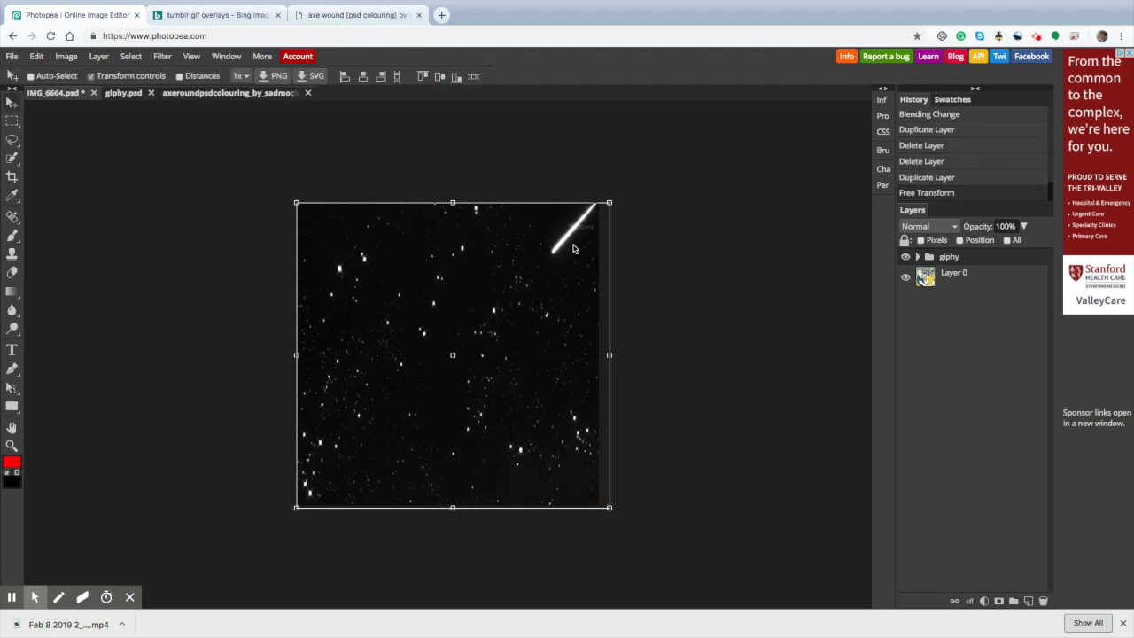
left_click(91, 77)
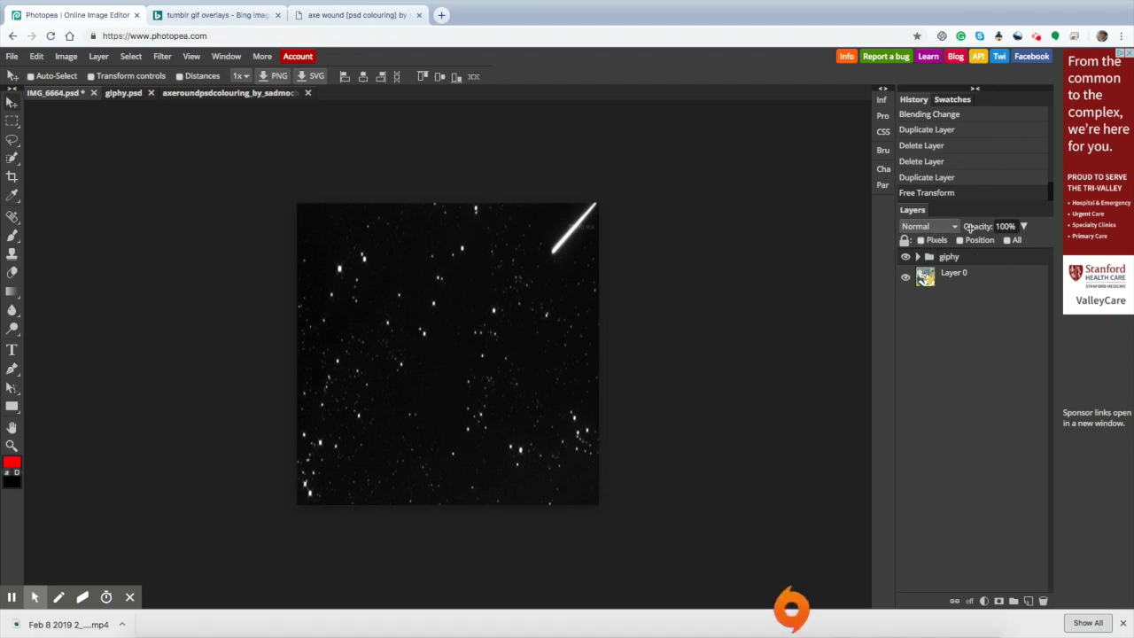
Step: Set the selected star layer's blend mode to Screen
left_click(936, 229)
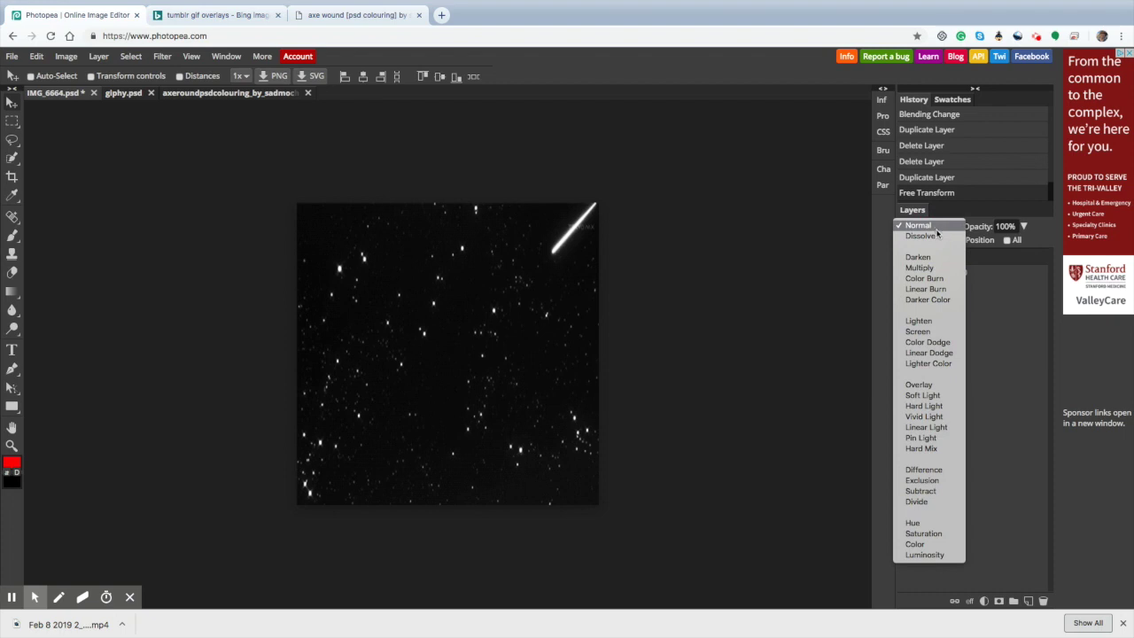
left_click(935, 333)
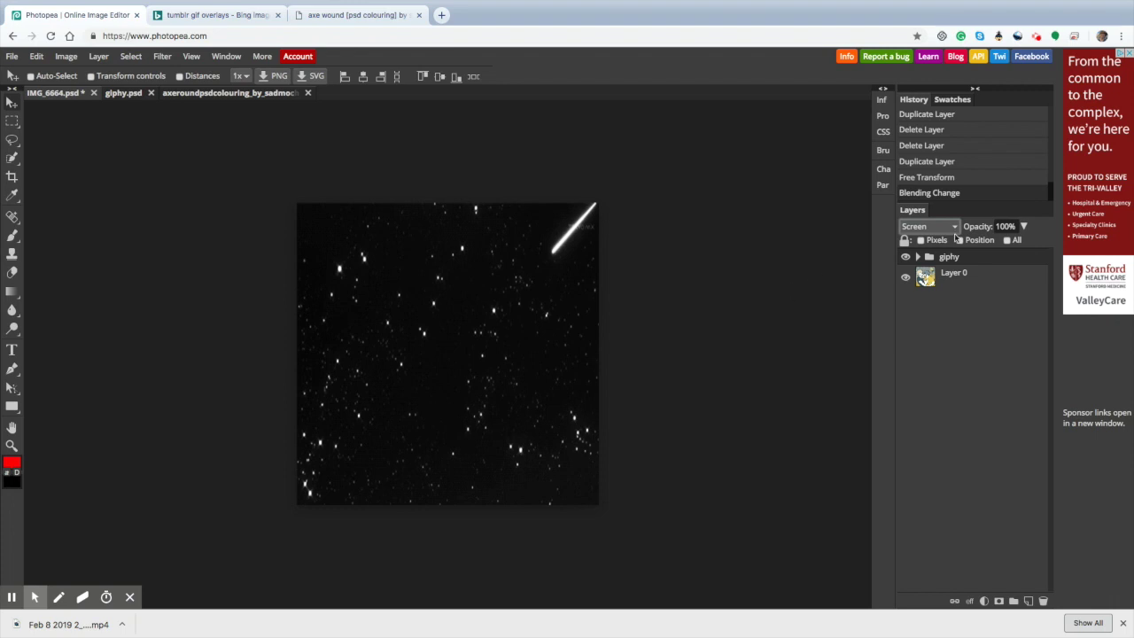
left_click(954, 227)
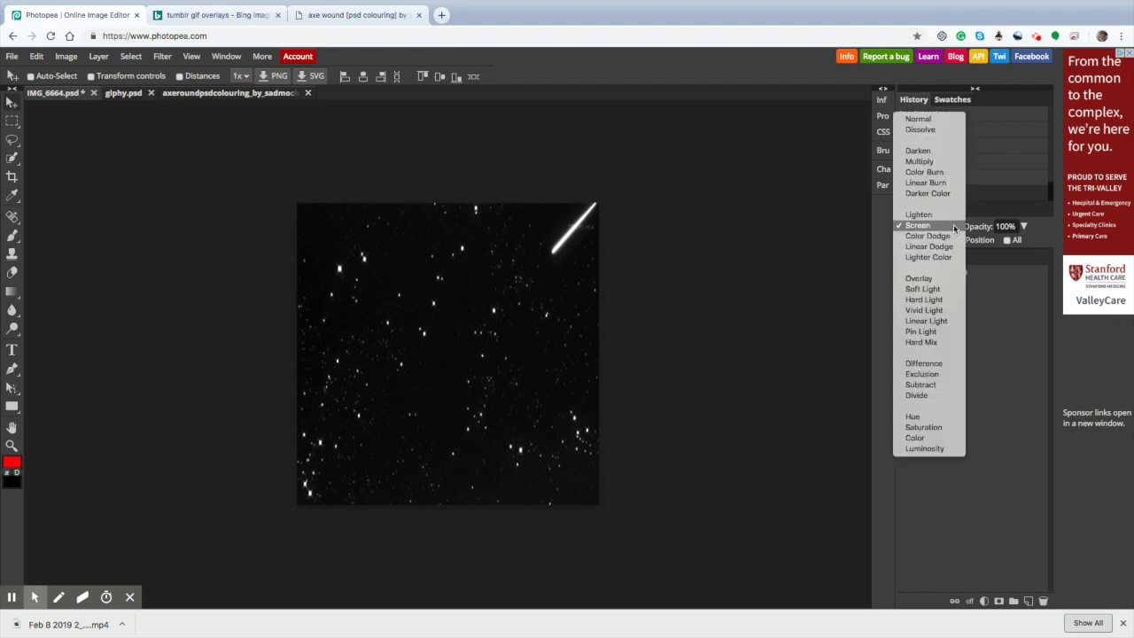
left_click(954, 227)
Step: Expand the giphy group, switch frame _a_frm0,100 to Screen, then collapse the group
left_click(918, 256)
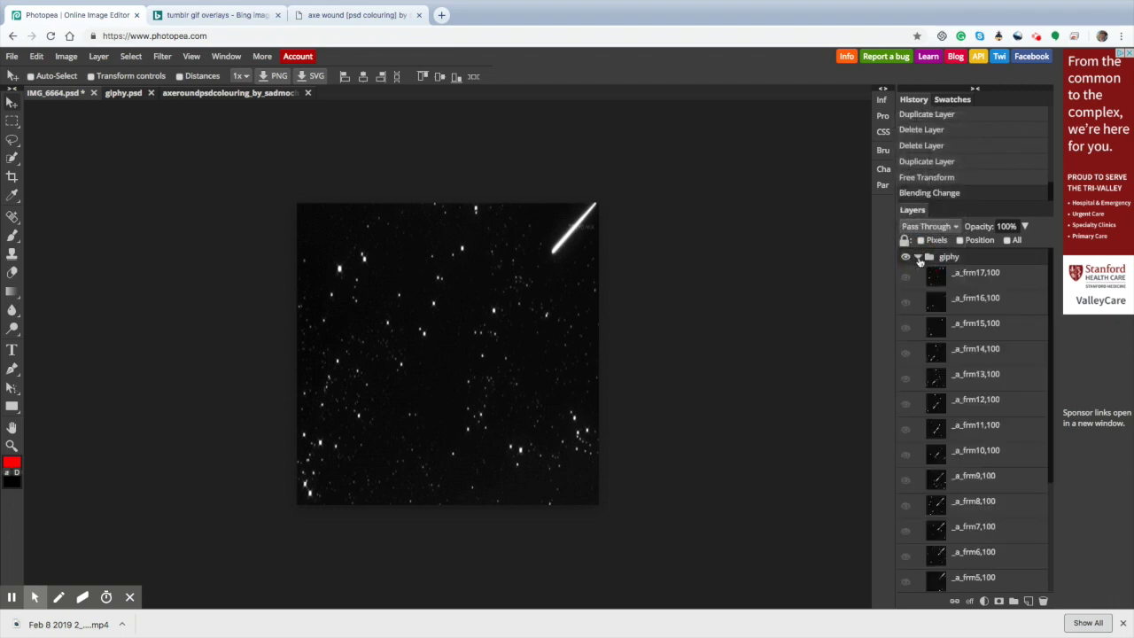
left_click_drag(1049, 279, 1038, 447)
left_click(983, 548)
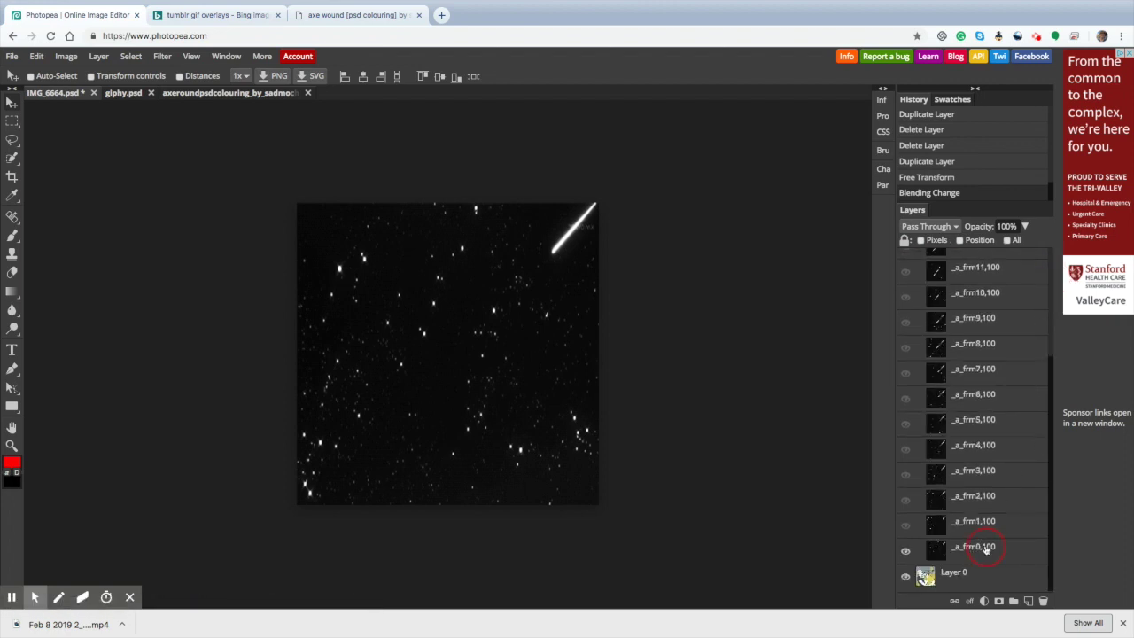
left_click(938, 227)
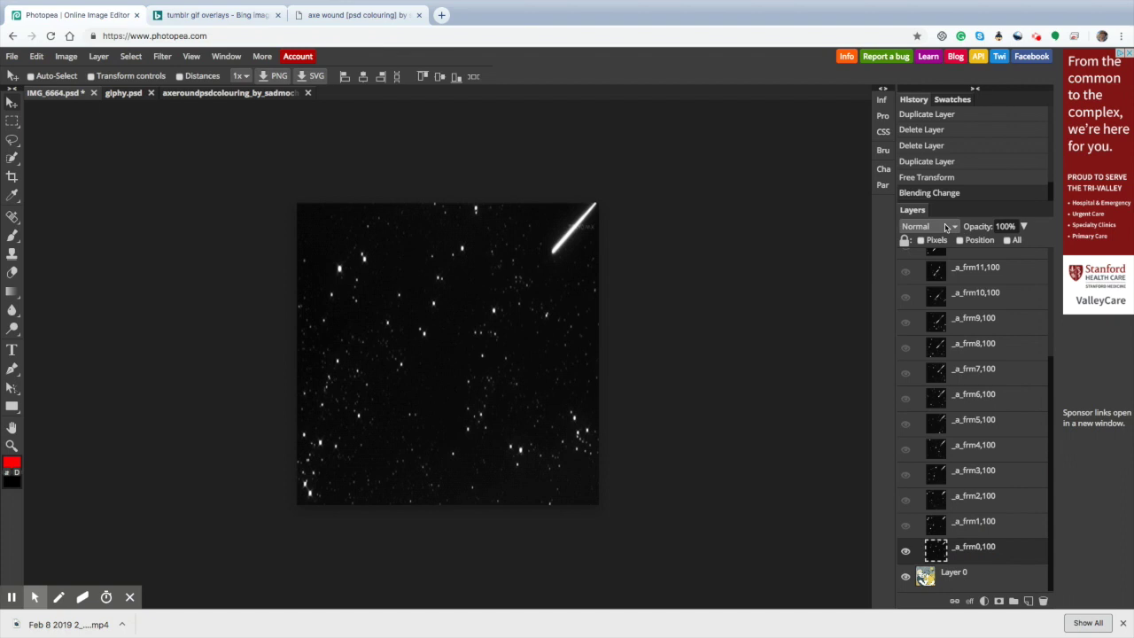
left_click(946, 228)
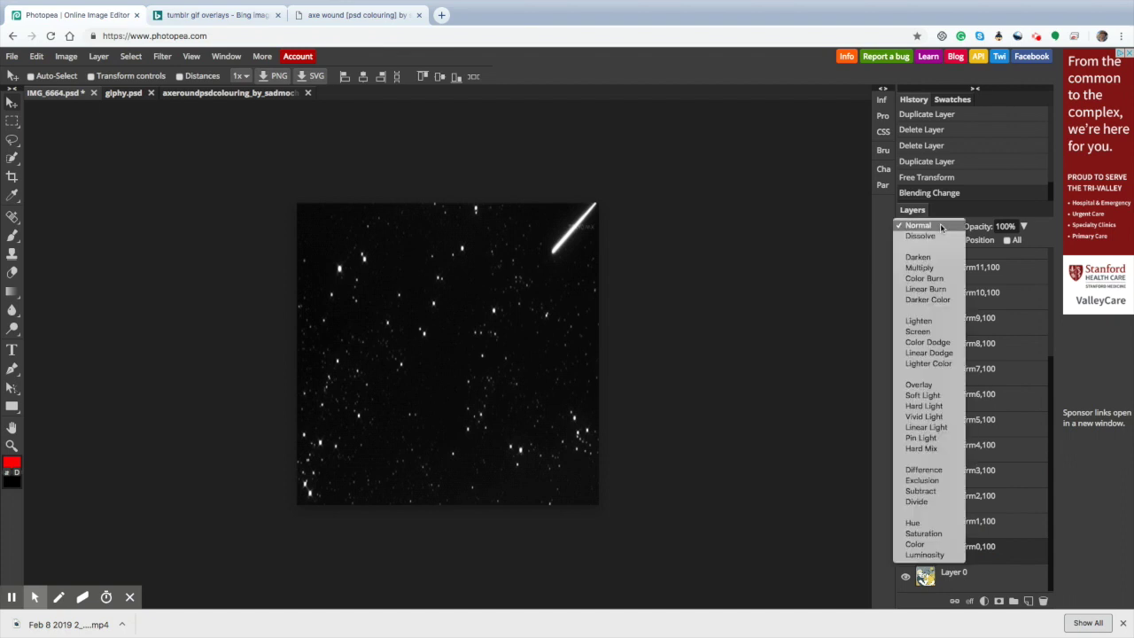
left_click(918, 331)
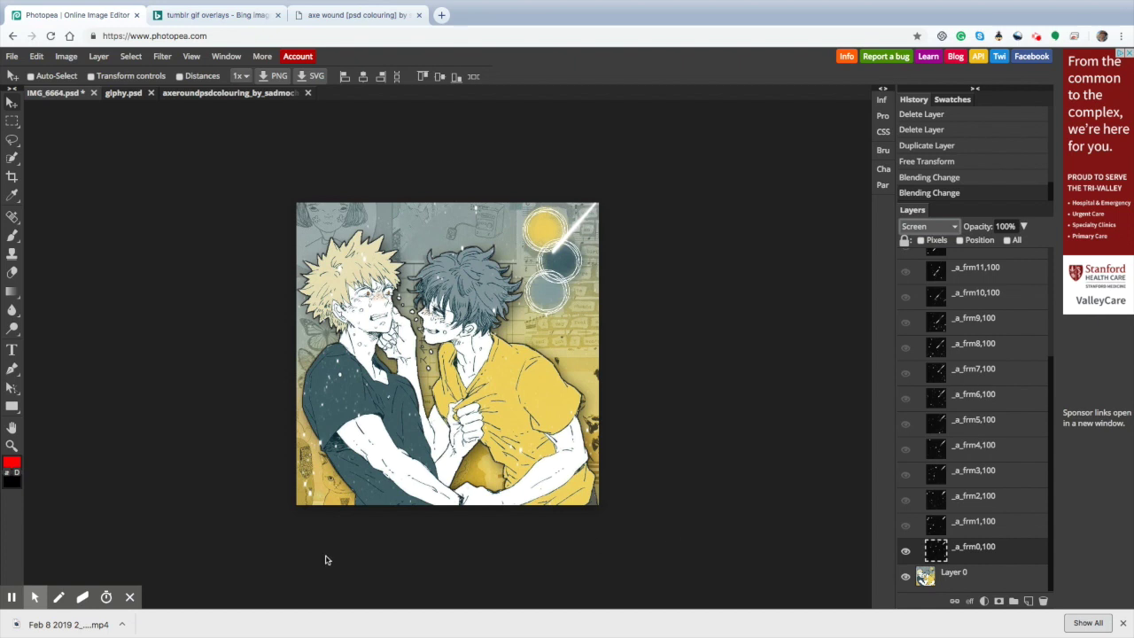
mouse_move(7, 590)
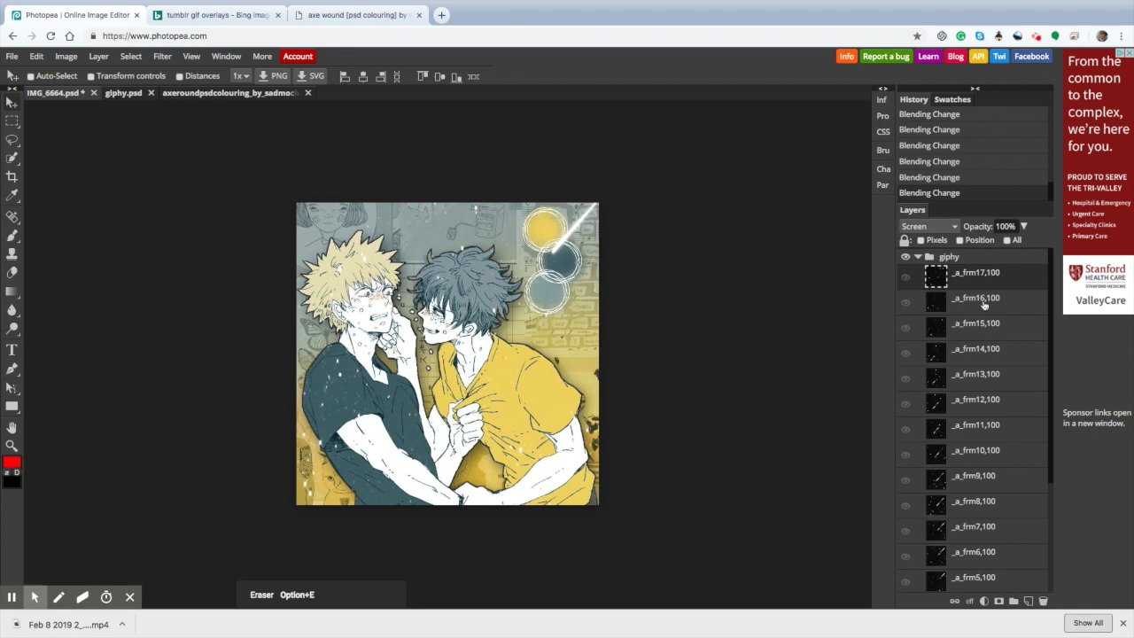
left_click(981, 303)
left_click(986, 328)
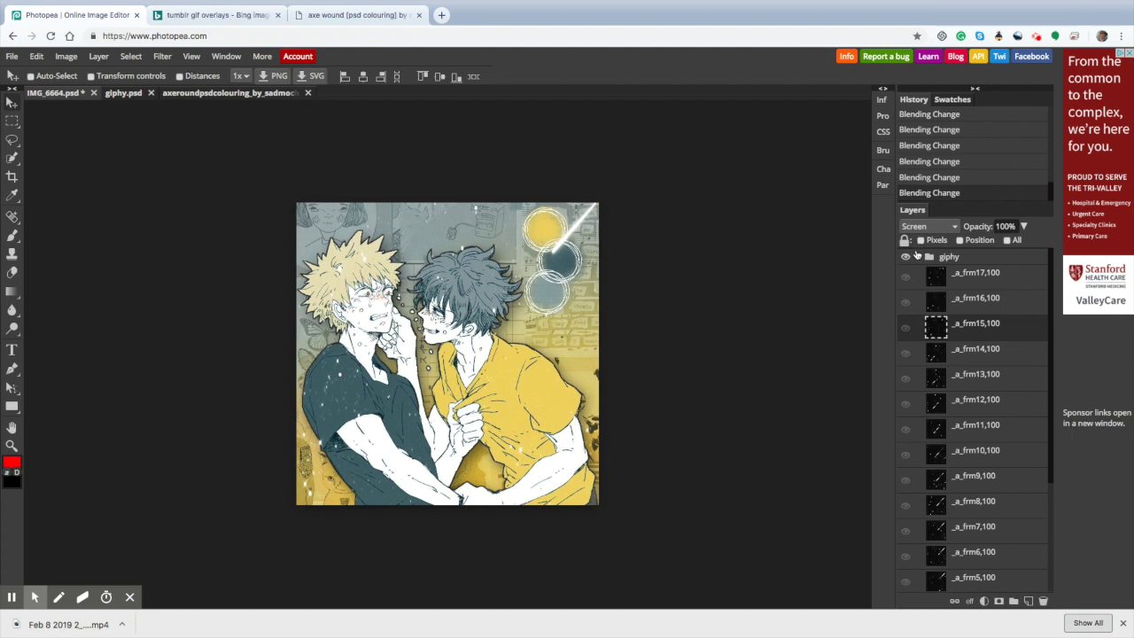
left_click(919, 256)
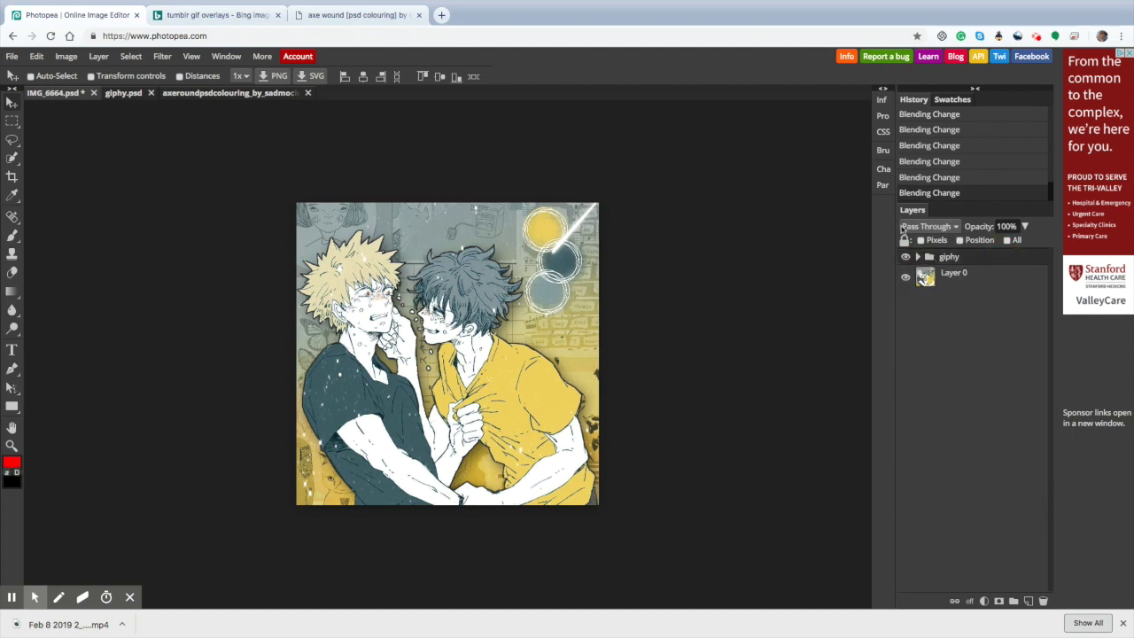
Step: Change the collapsed giphy group's blend mode from Pass Through to Screen
left_click(903, 228)
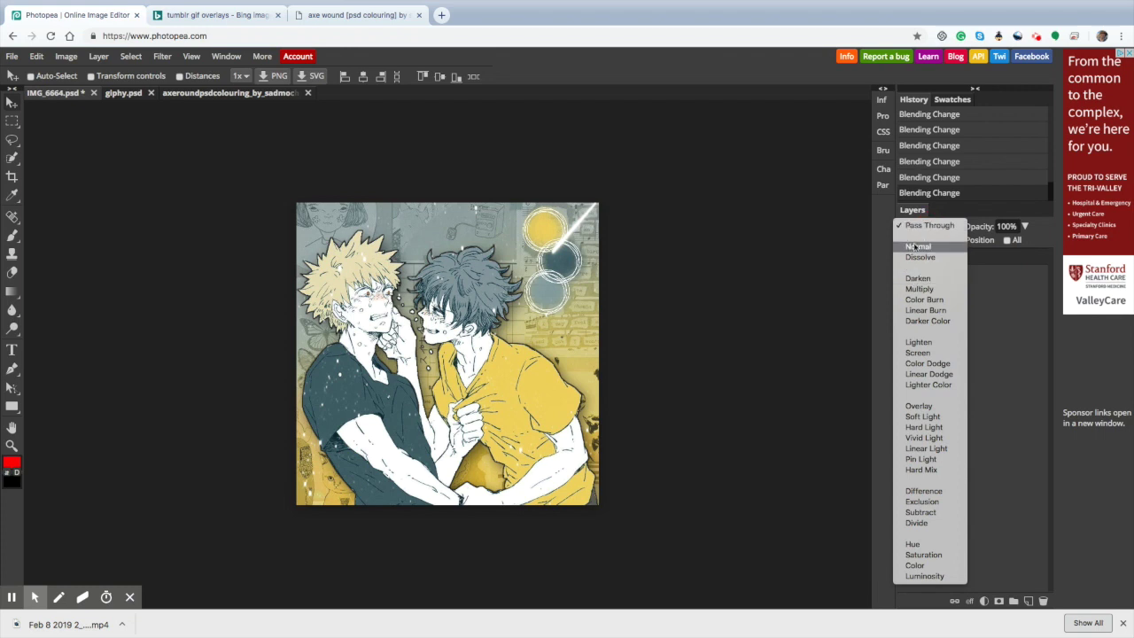
left_click(932, 355)
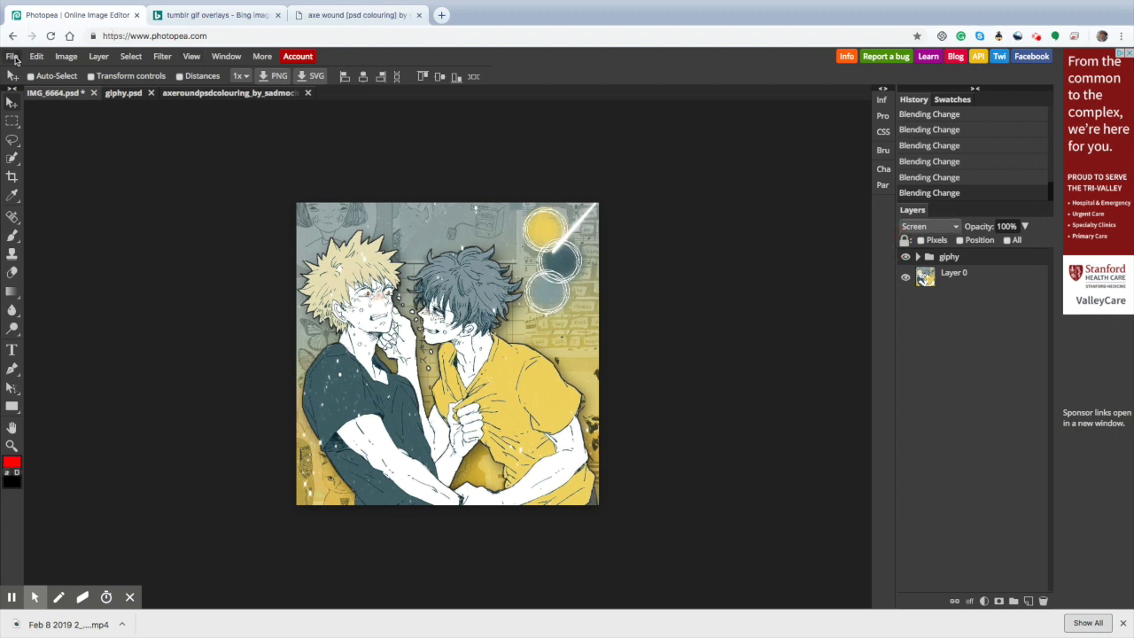
left_click(14, 58)
Step: Export the artwork as a 512 × 512 GIF at 100% quality, saved as IMG_6664 (2).gif
mouse_move(65, 233)
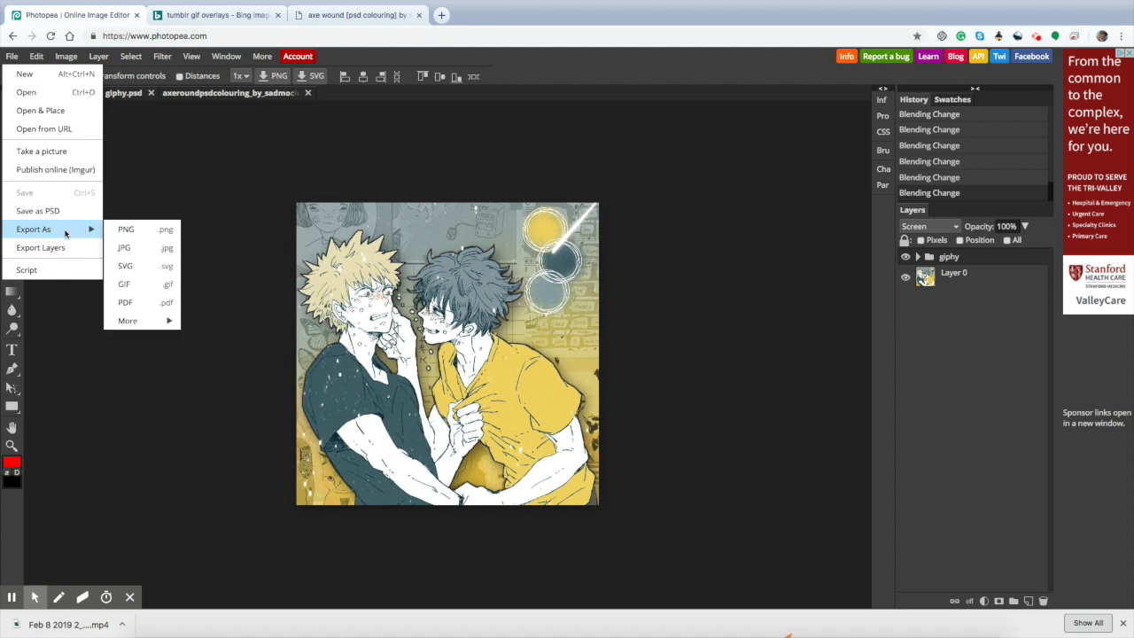
left_click(123, 284)
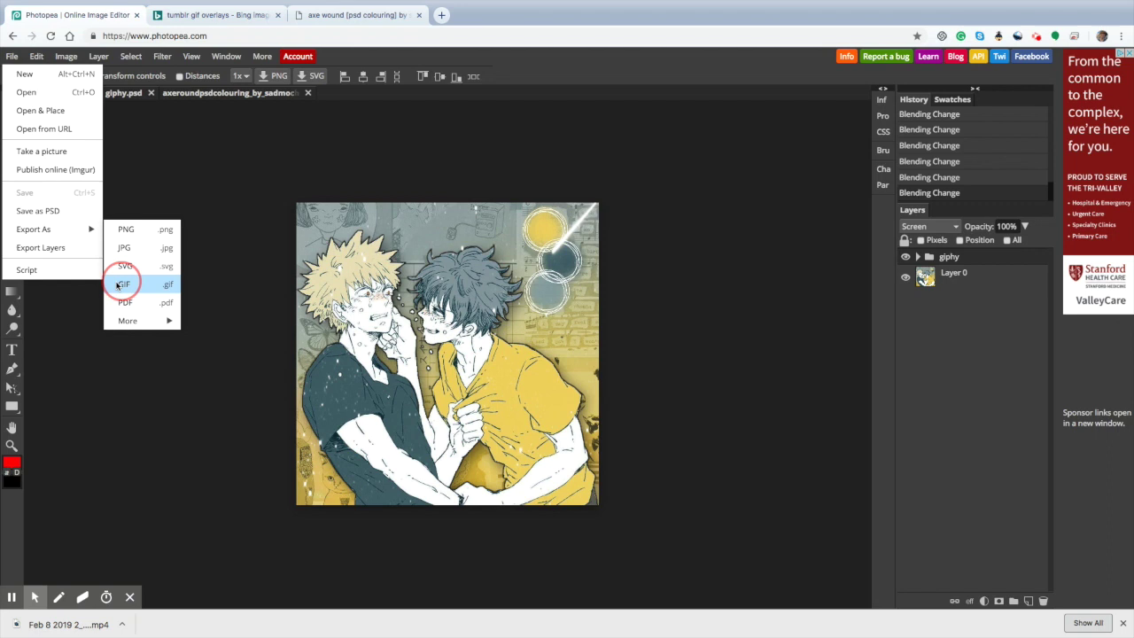
left_click(119, 284)
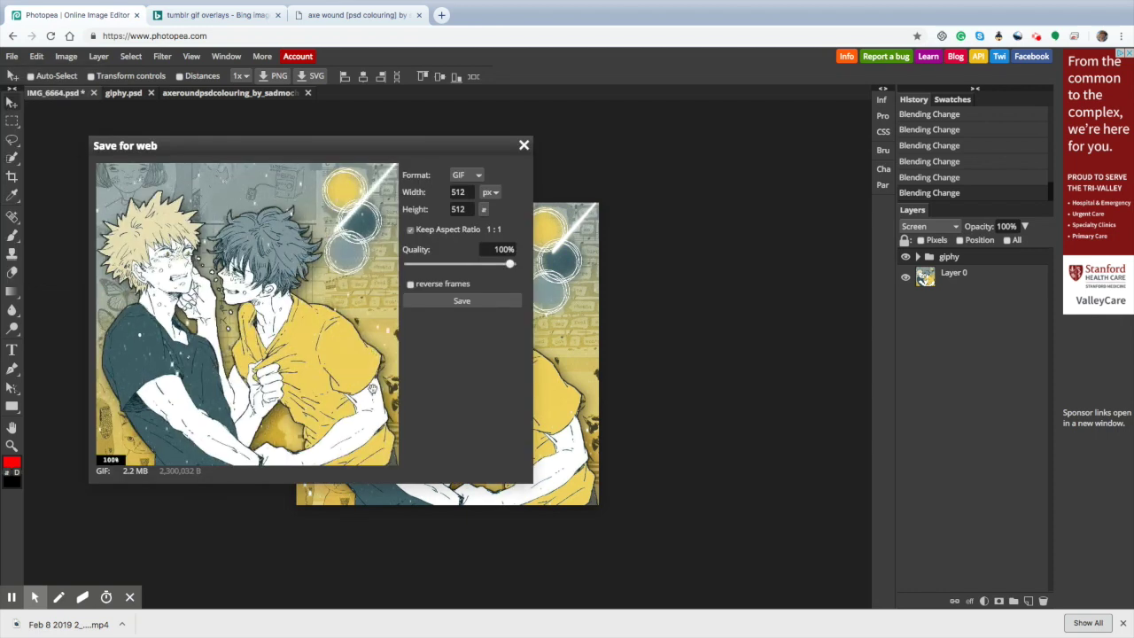
left_click(483, 302)
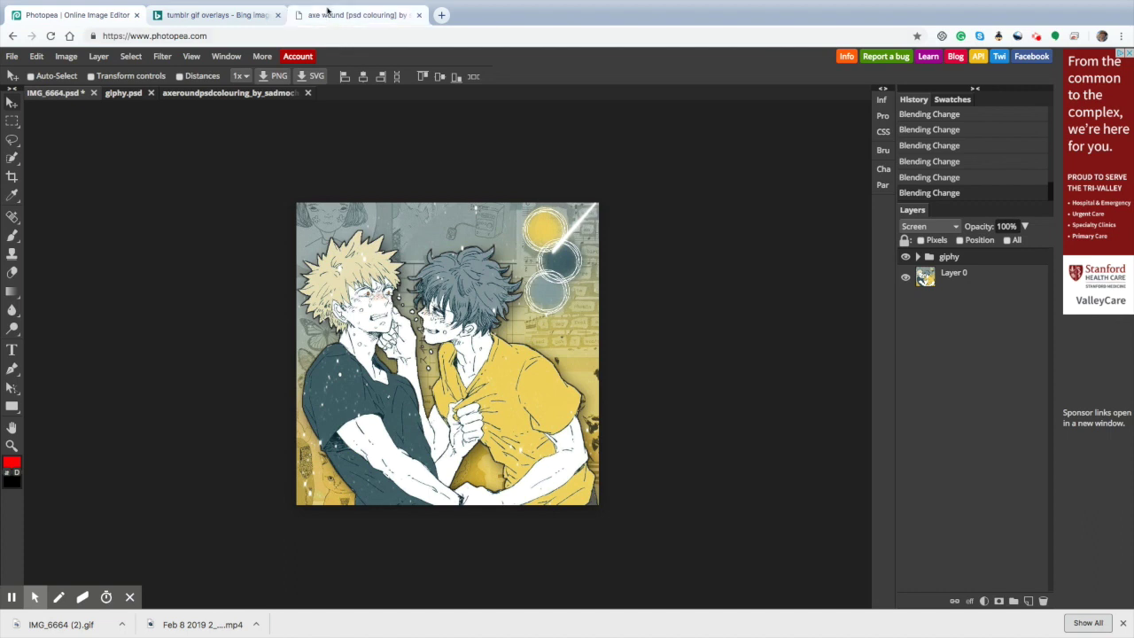
left_click(329, 11)
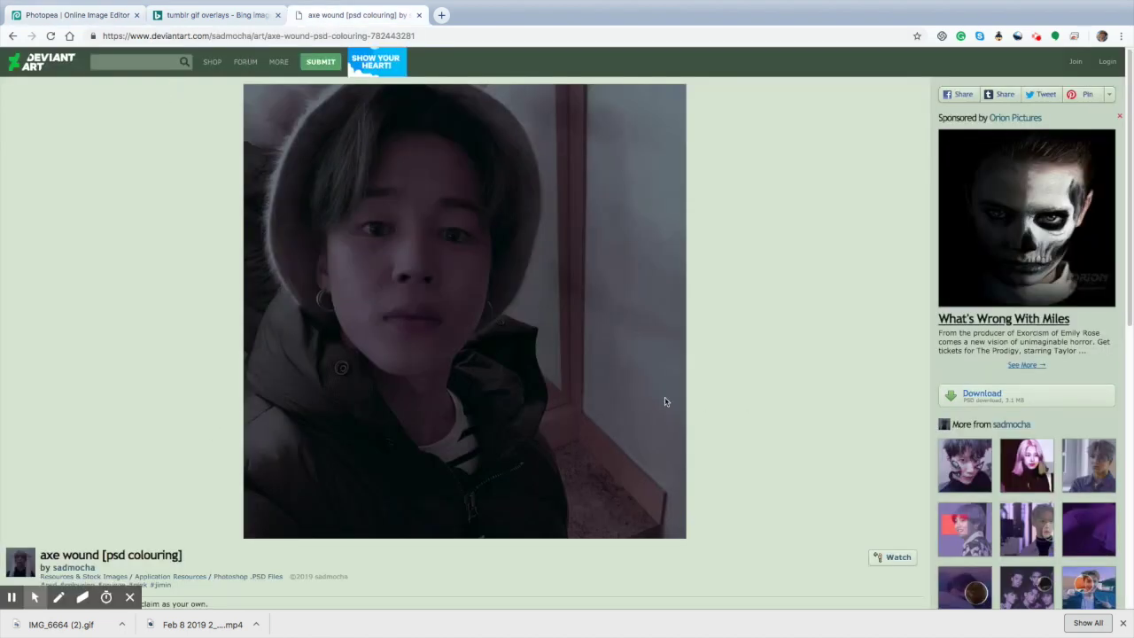
scroll(665, 400, "down", 1)
scroll(665, 399, "up", 1)
left_click(112, 62)
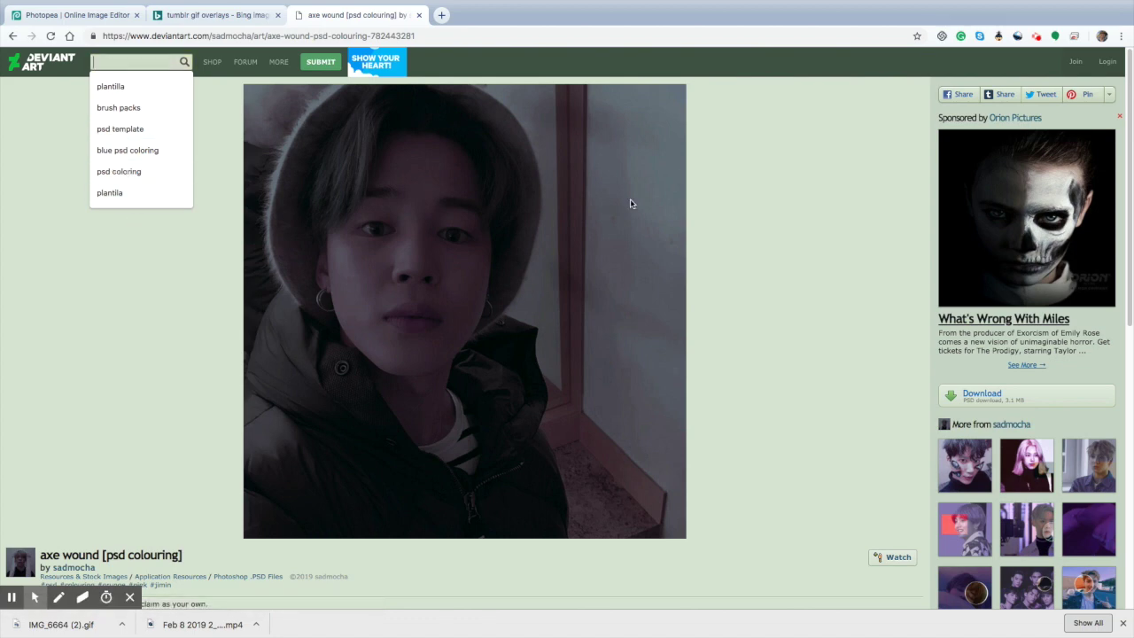
left_click(838, 161)
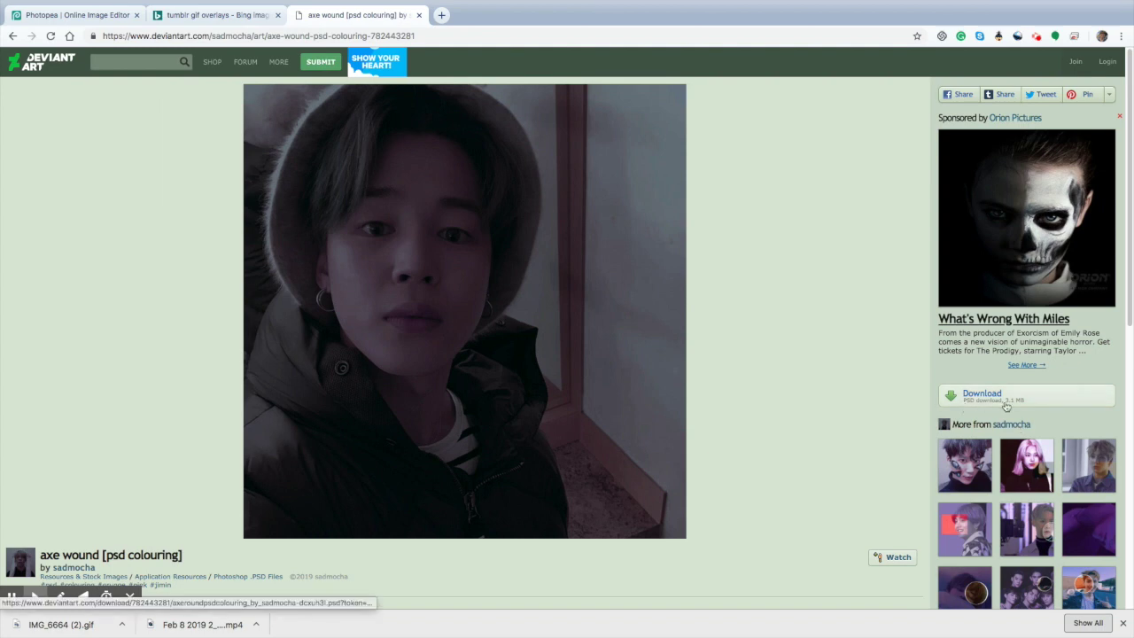
scroll(1006, 404, "down", 3)
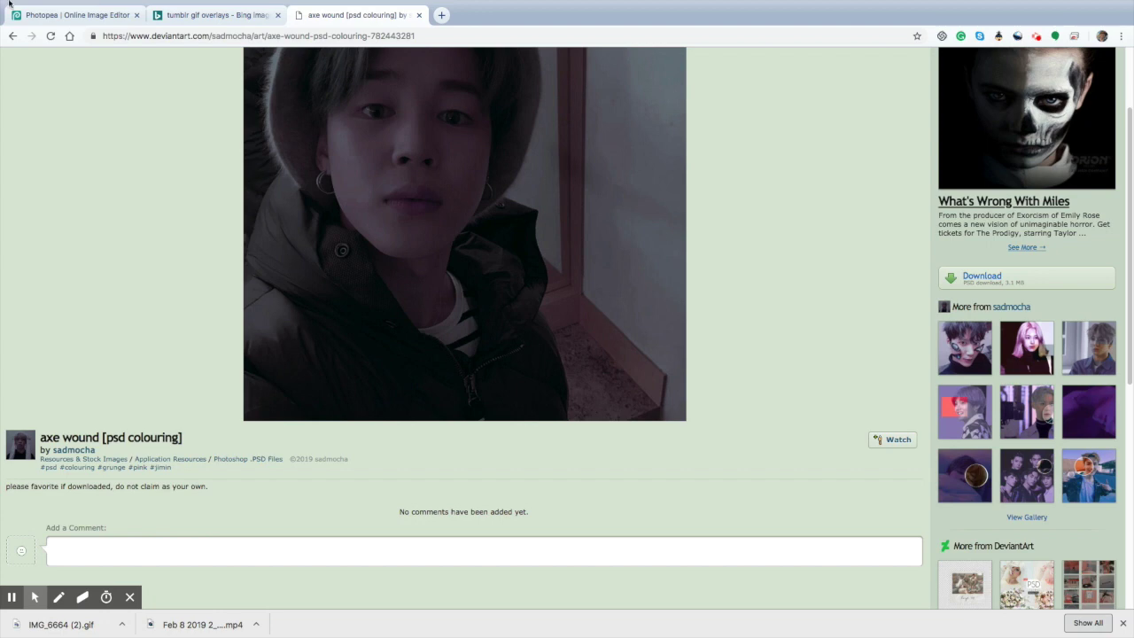
left_click(35, 16)
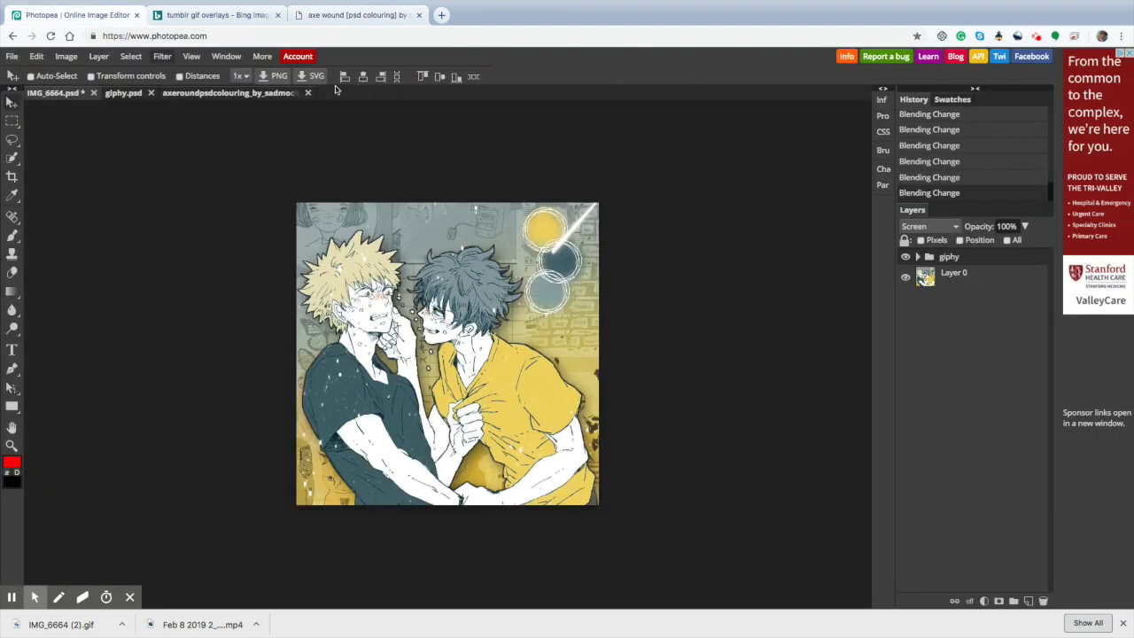
Step: Duplicate the 'axe wound by sadmocha' colouring group into IMG_6664.psd above the giphy group
left_click(250, 93)
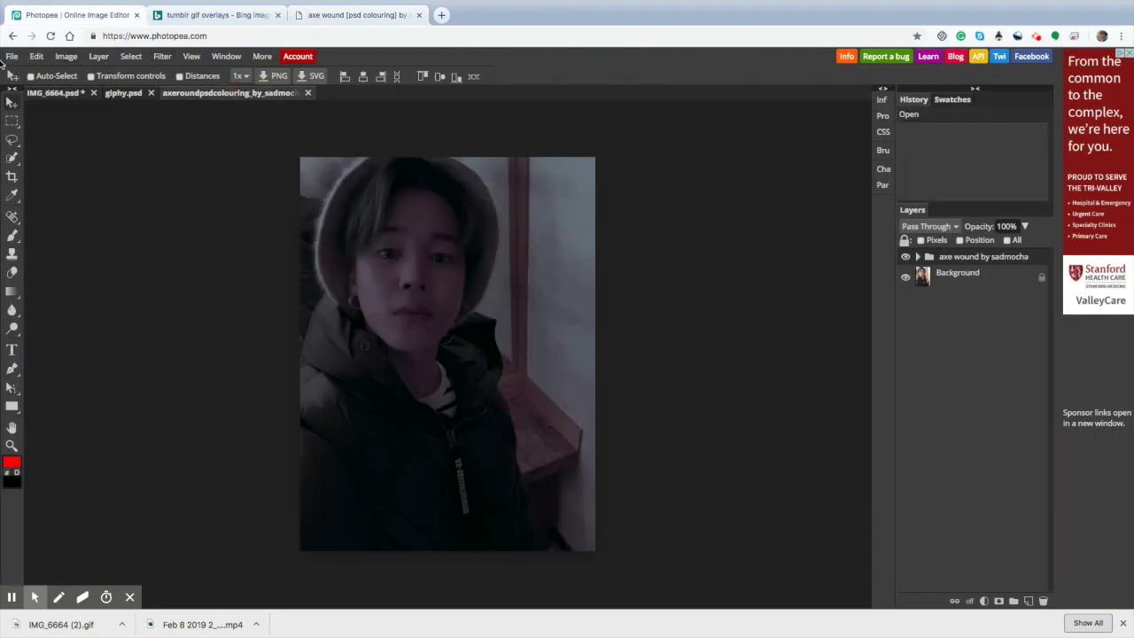
left_click(9, 57)
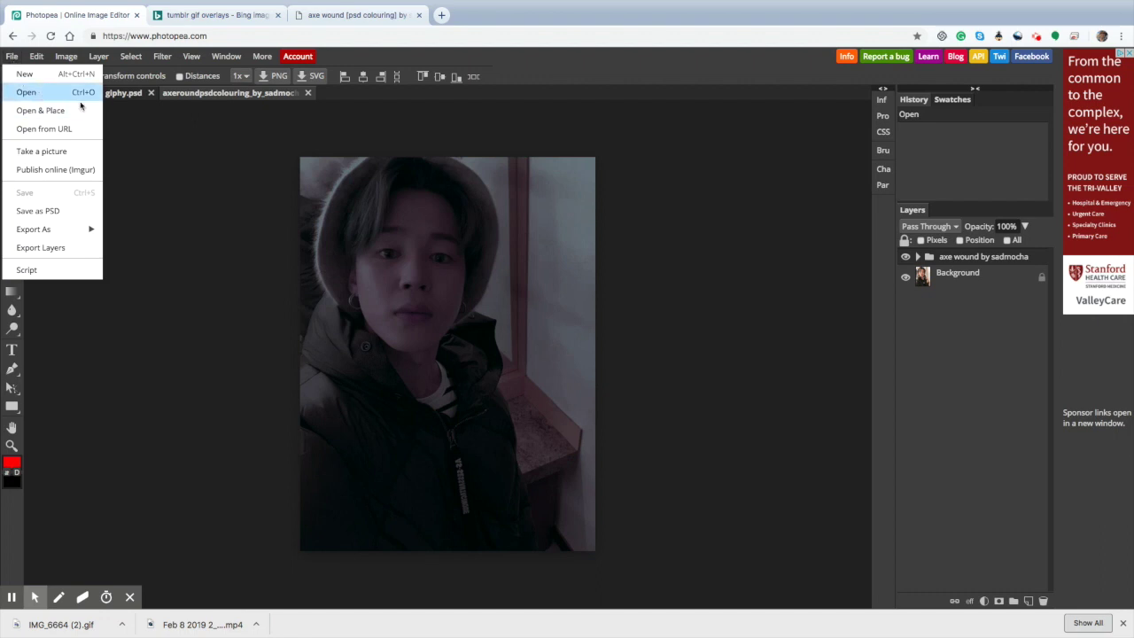
left_click(250, 164)
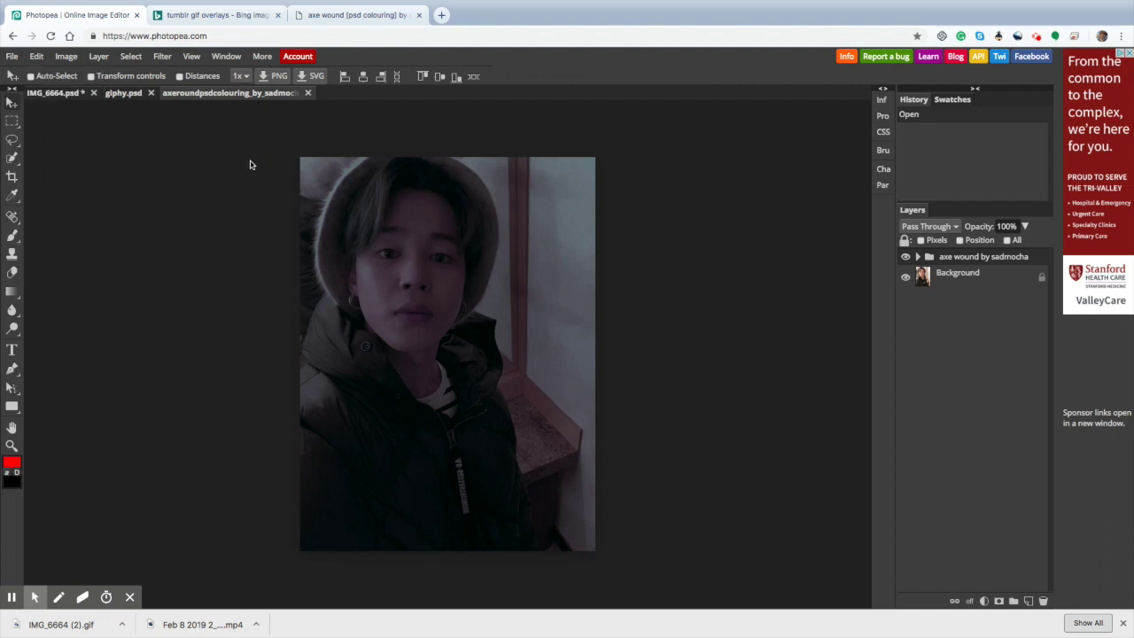
left_click(100, 59)
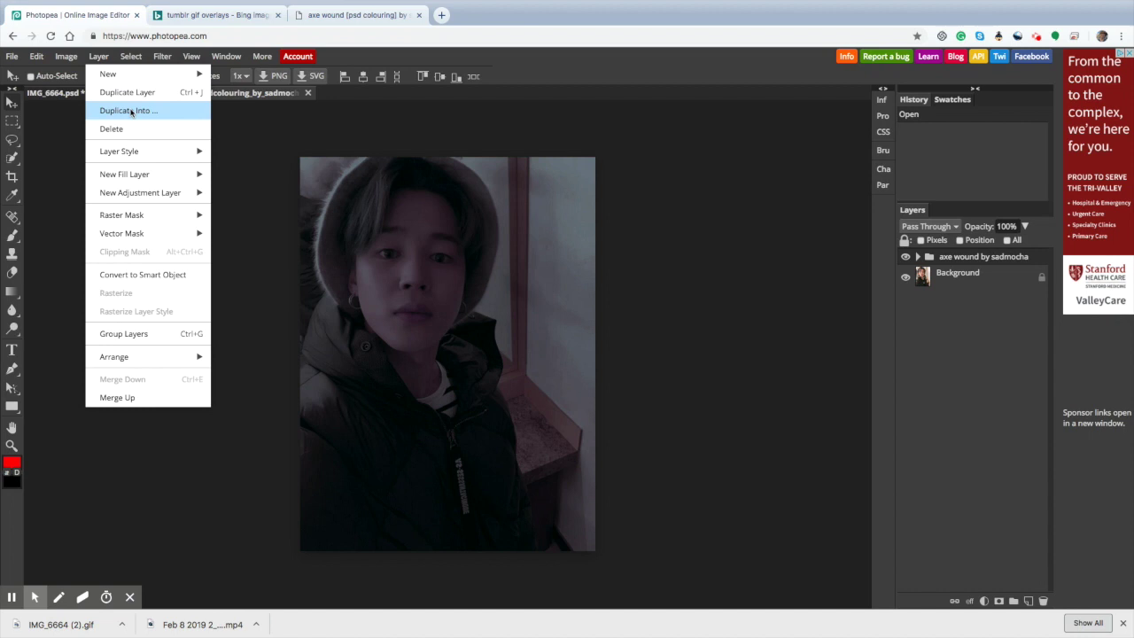
left_click(131, 112)
left_click(192, 188)
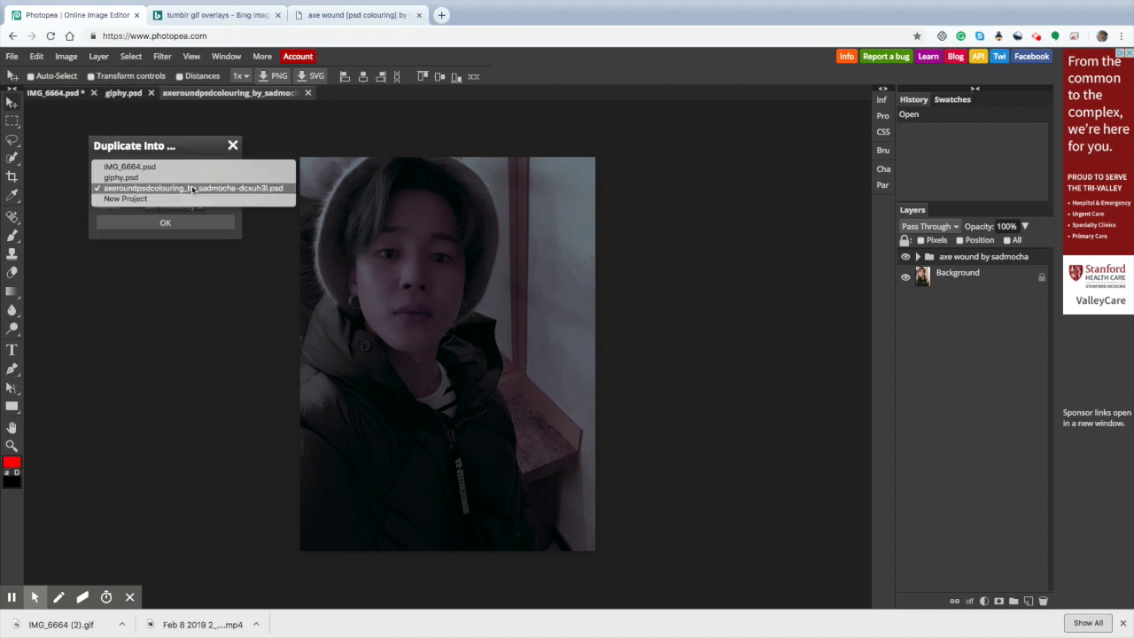
left_click(196, 166)
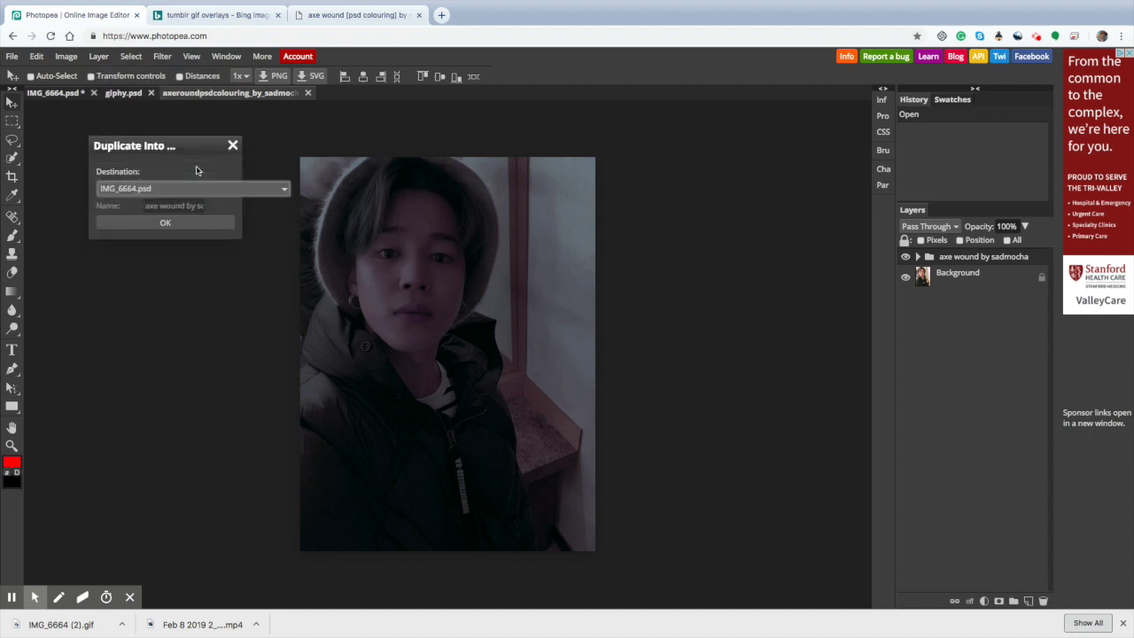
left_click(165, 222)
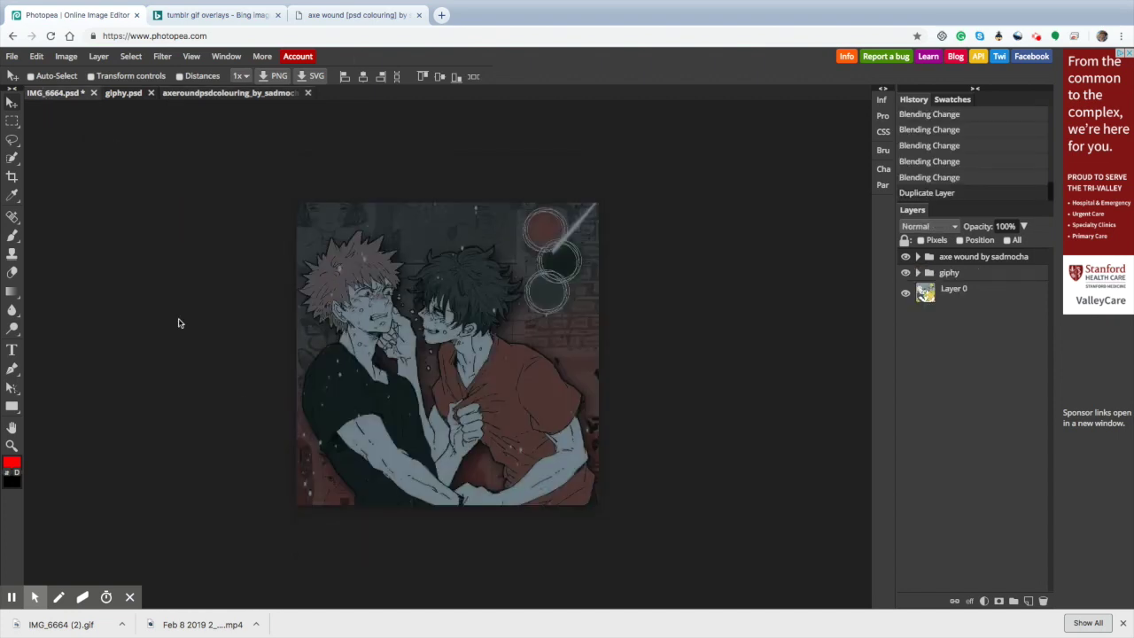
Step: Export the recoloured edit as a 512 × 512 GIF at 100% quality, saved as IMG_6664 (3).gif
left_click(12, 56)
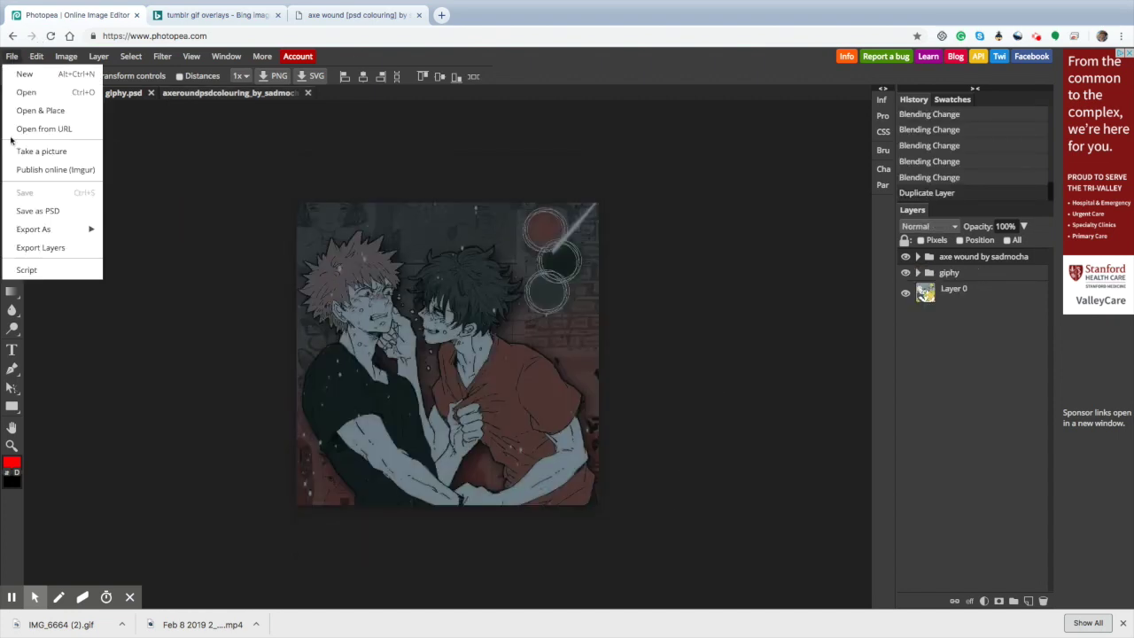
mouse_move(86, 235)
left_click(152, 283)
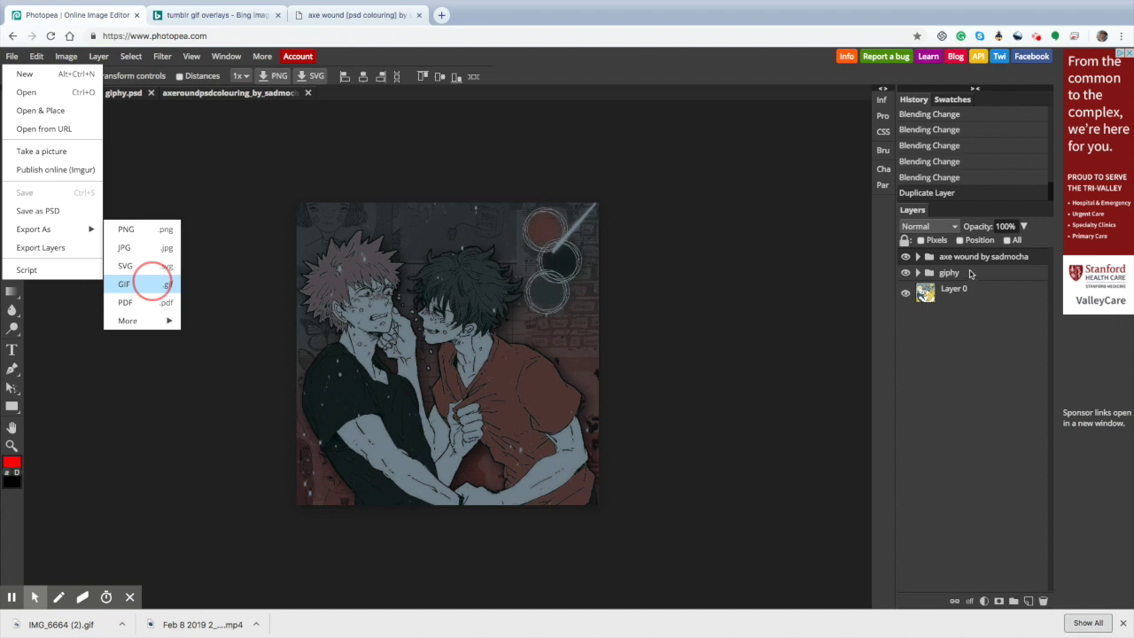
left_click(151, 284)
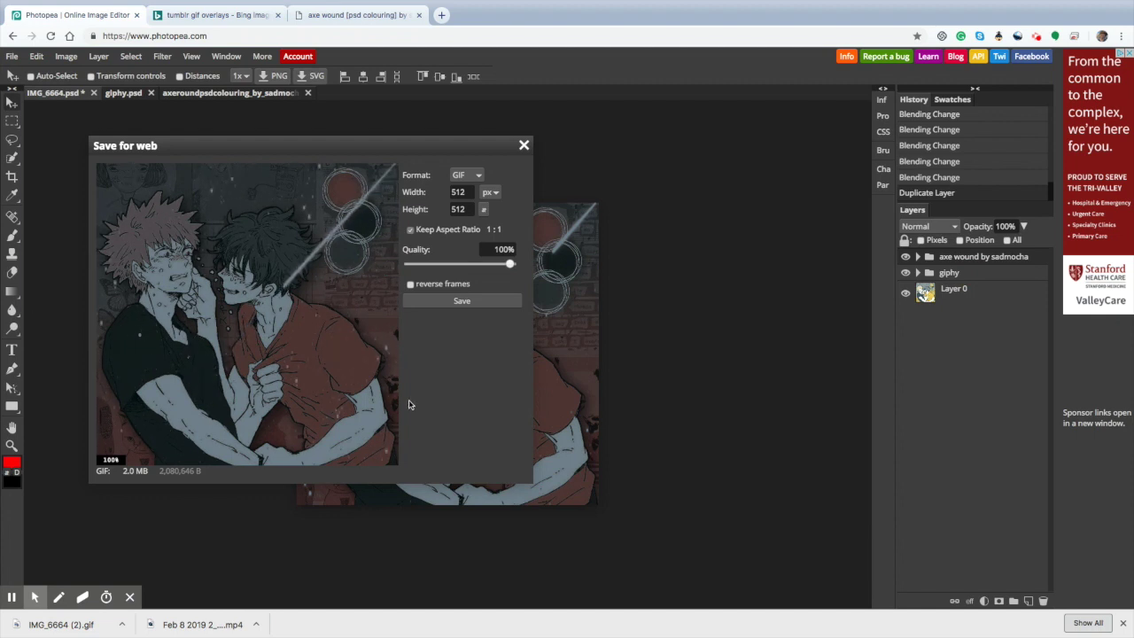
left_click(497, 302)
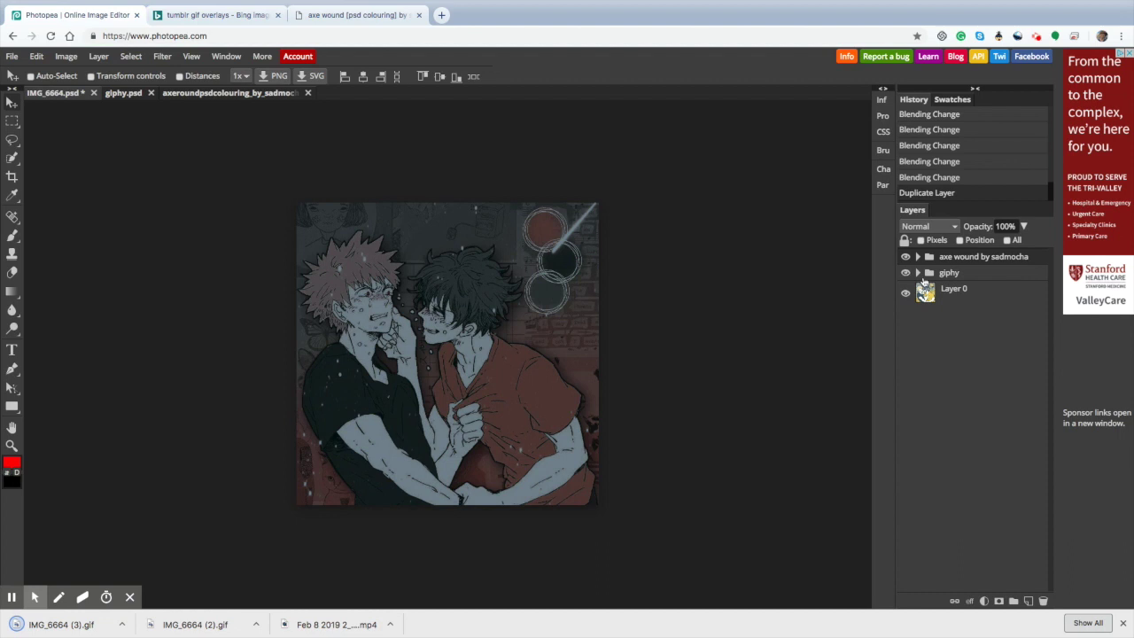
left_click(905, 258)
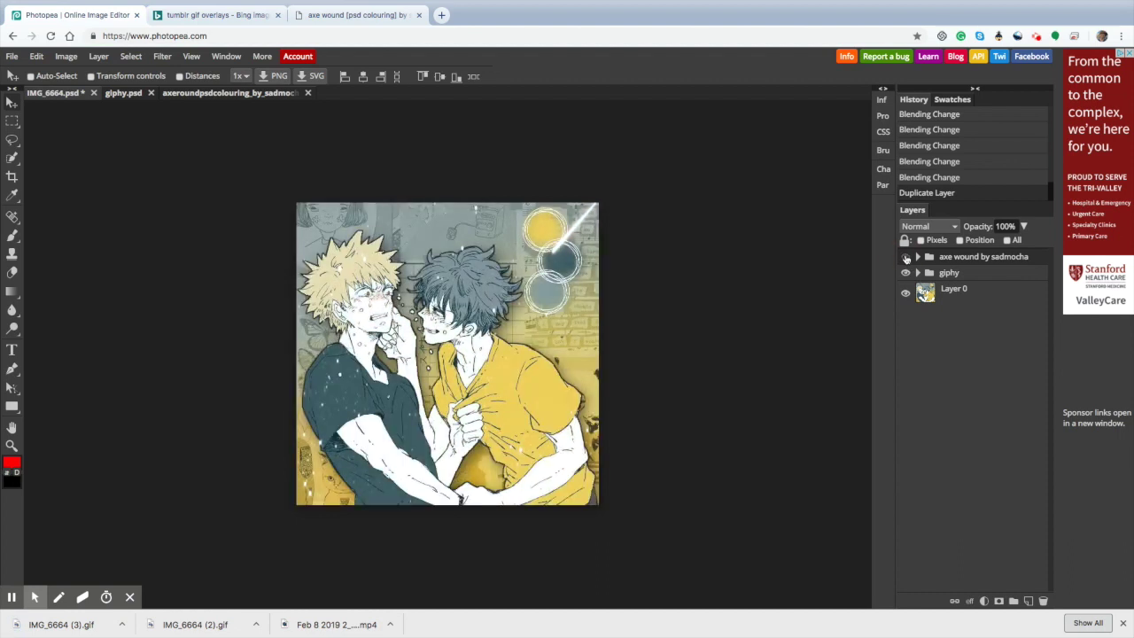
left_click(905, 258)
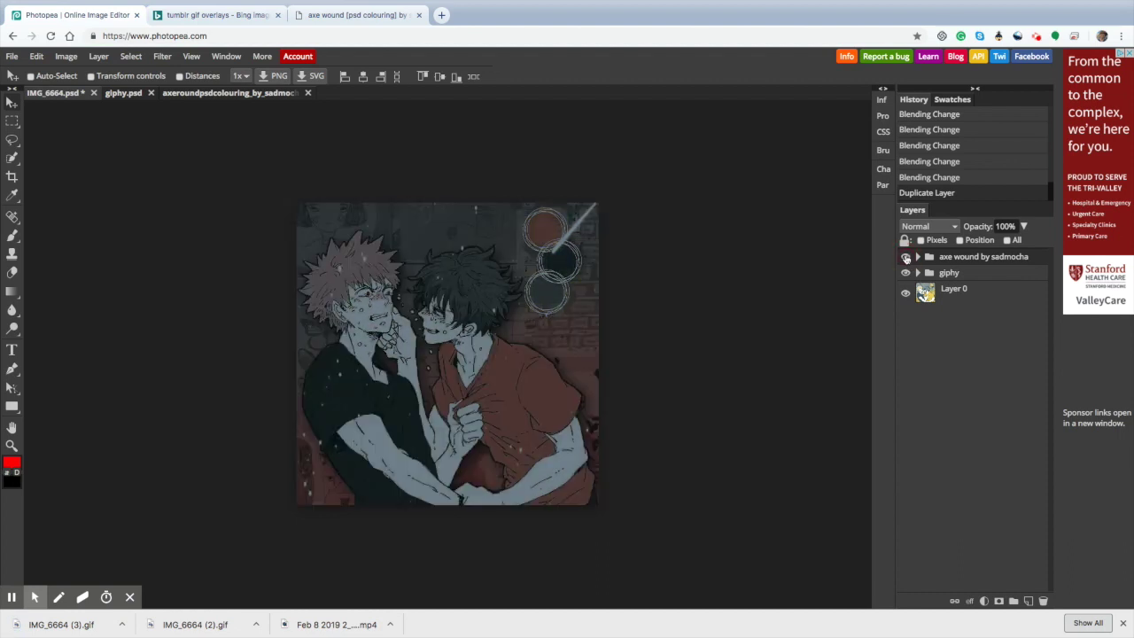
left_click(905, 258)
left_click(905, 258)
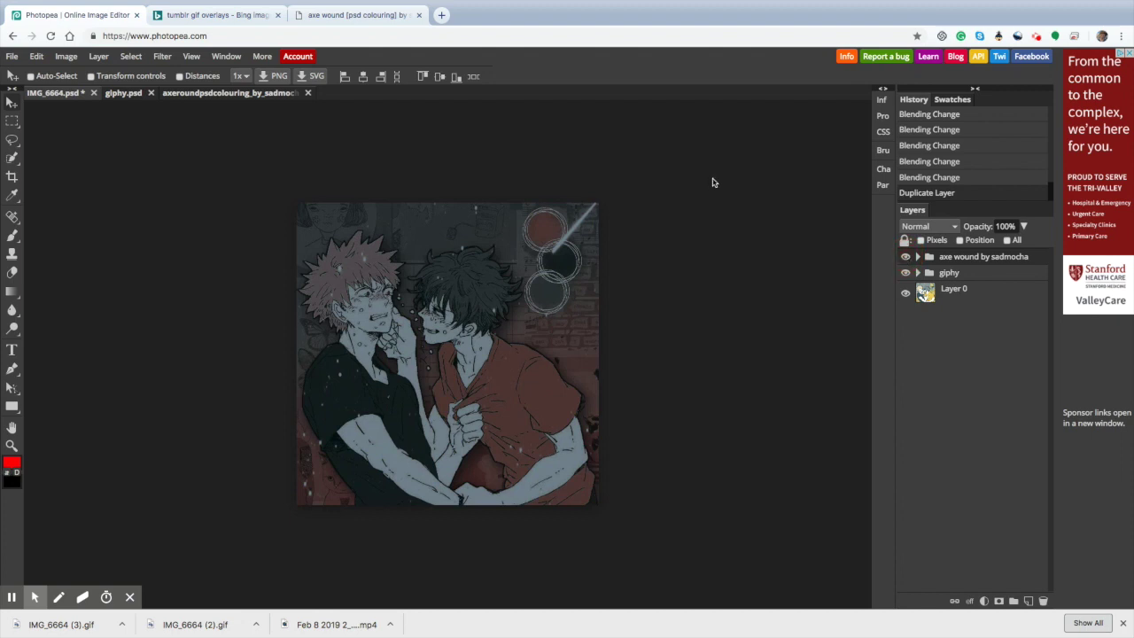